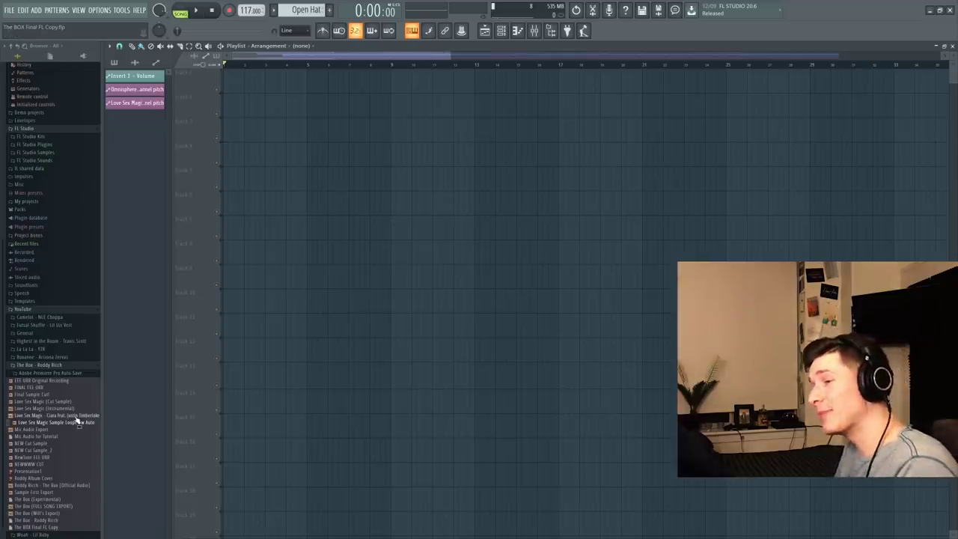
# Load the song "Love Sex Magic - Ciara feat. Justin Timberlake" into the playlist and open its waveform in the audio editor
pyautogui.moveTo(76, 416); pyautogui.dragTo(232, 81)
pyautogui.click(485, 31)
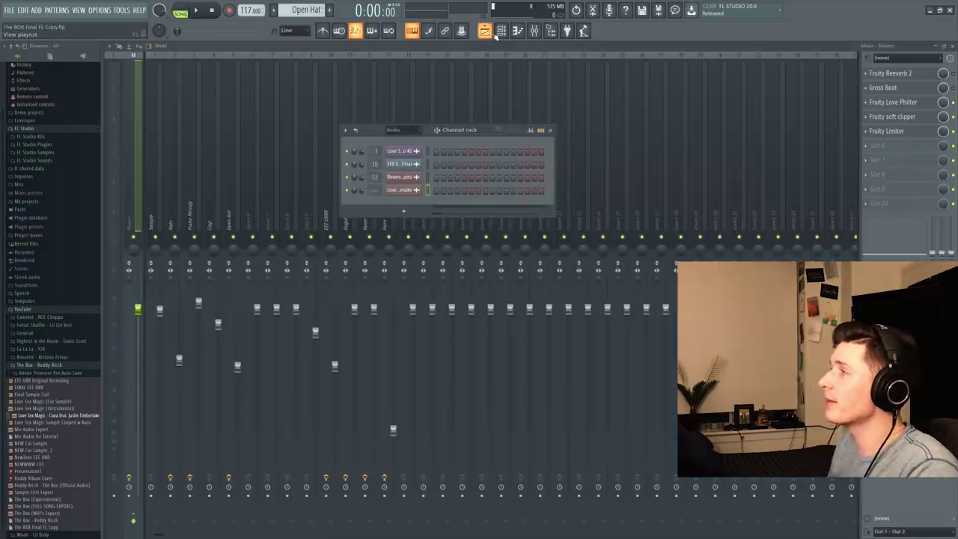
pyautogui.click(402, 190)
pyautogui.rightClick(289, 242)
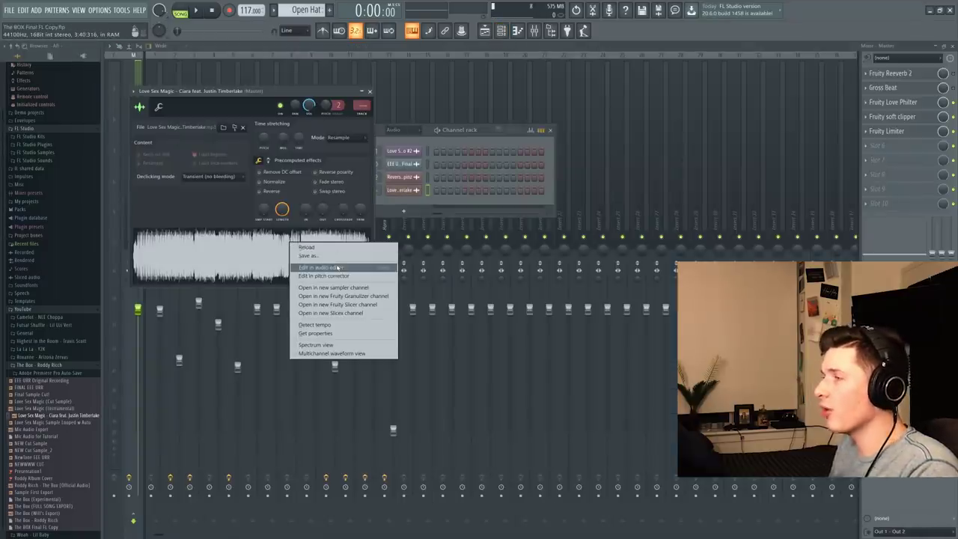
pyautogui.click(334, 266)
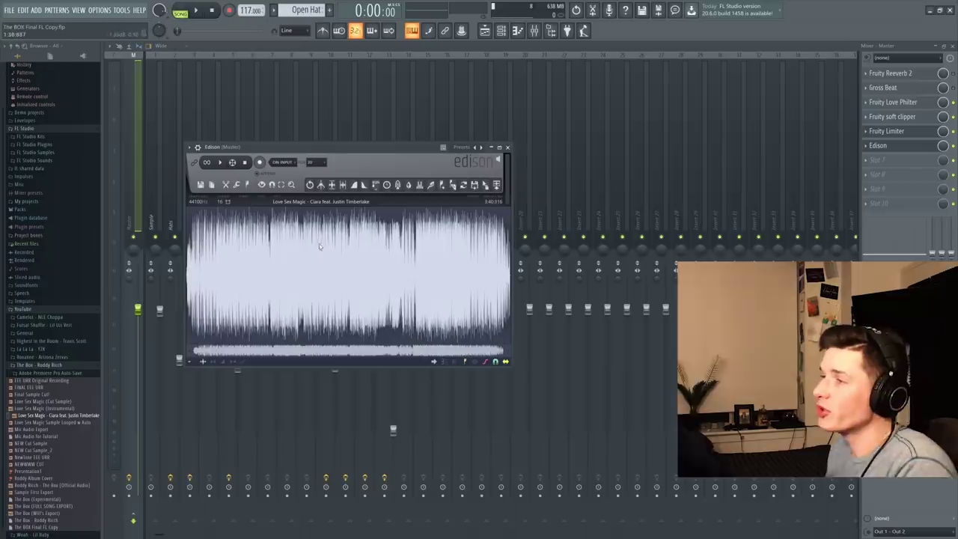
# Delete everything after about the first 4.4 seconds of the song and play the remaining intro to find the cut point
pyautogui.moveTo(193, 246); pyautogui.dragTo(605, 250)
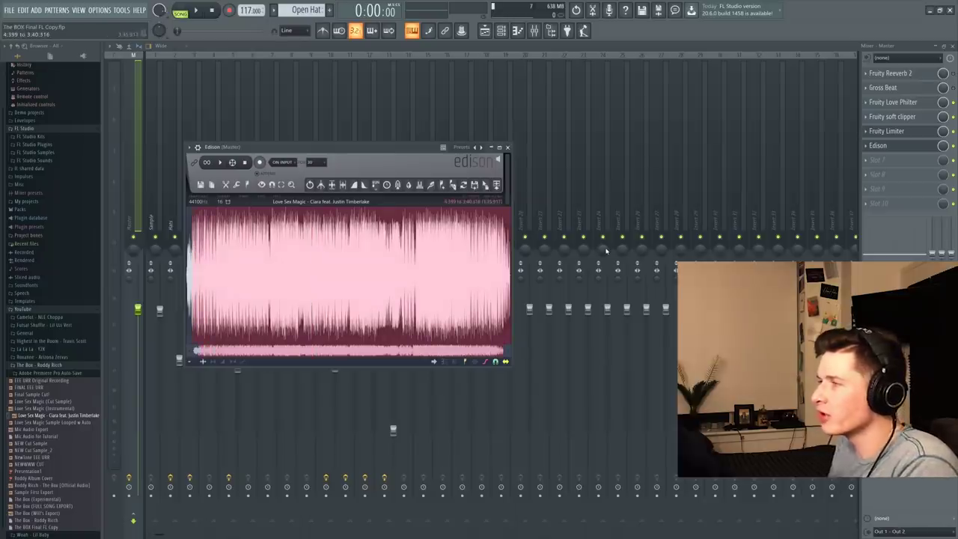
pyautogui.press('Delete')
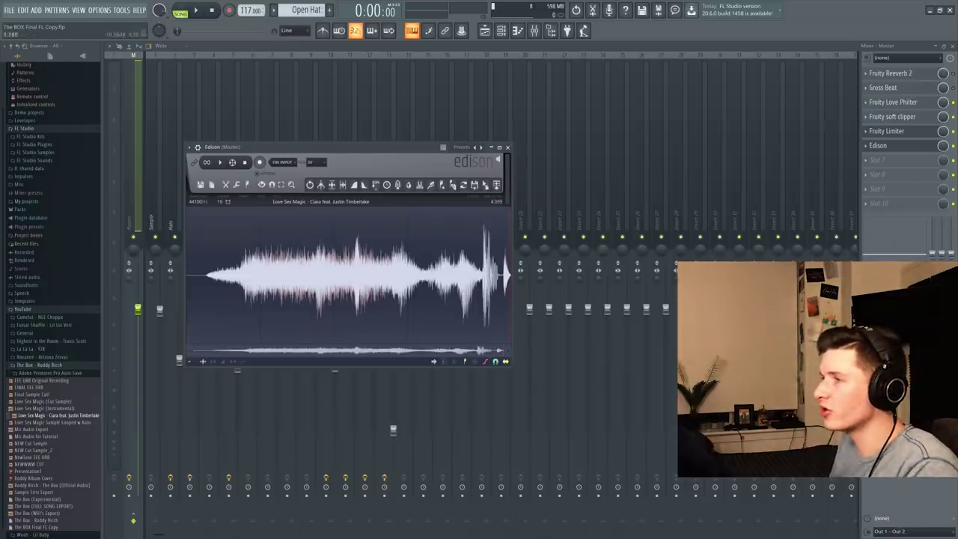
pyautogui.press('space')
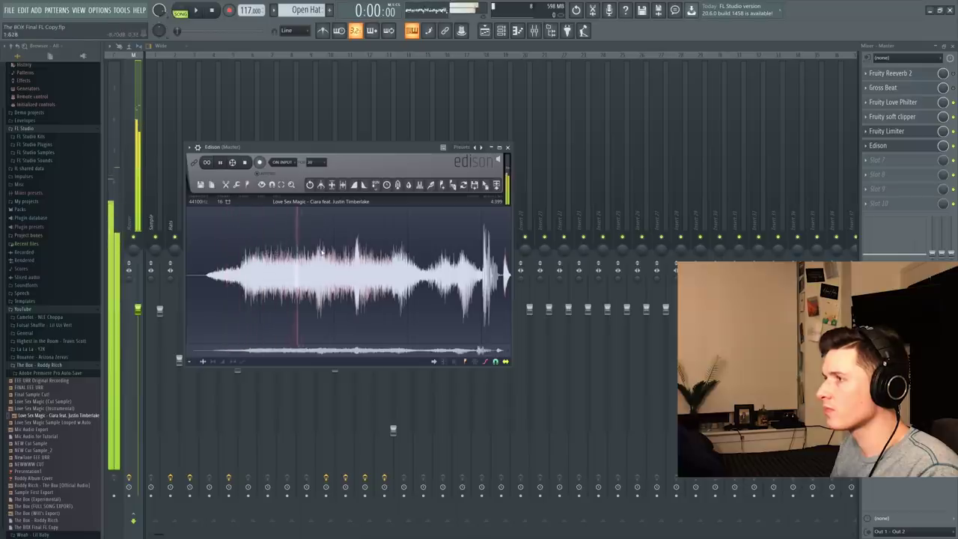
pyautogui.click(310, 271)
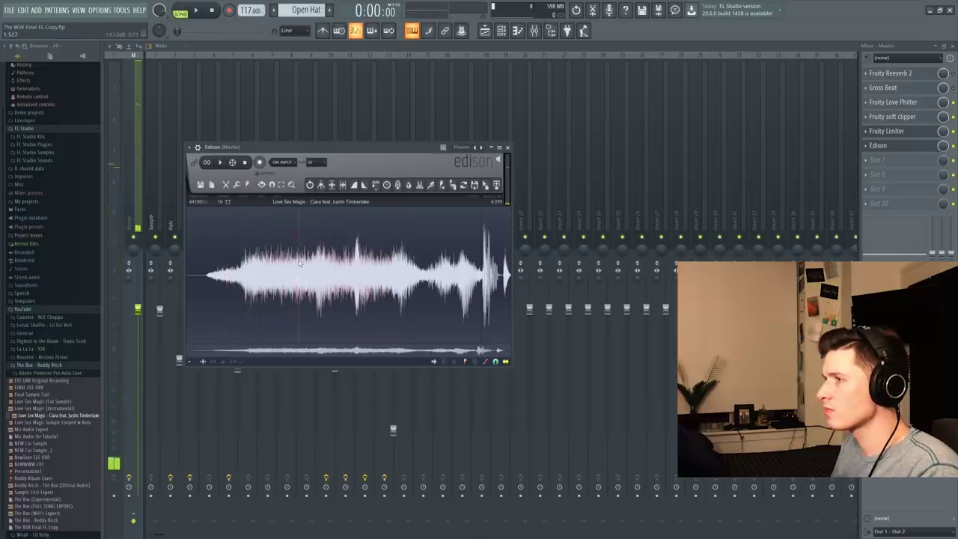
pyautogui.press('space')
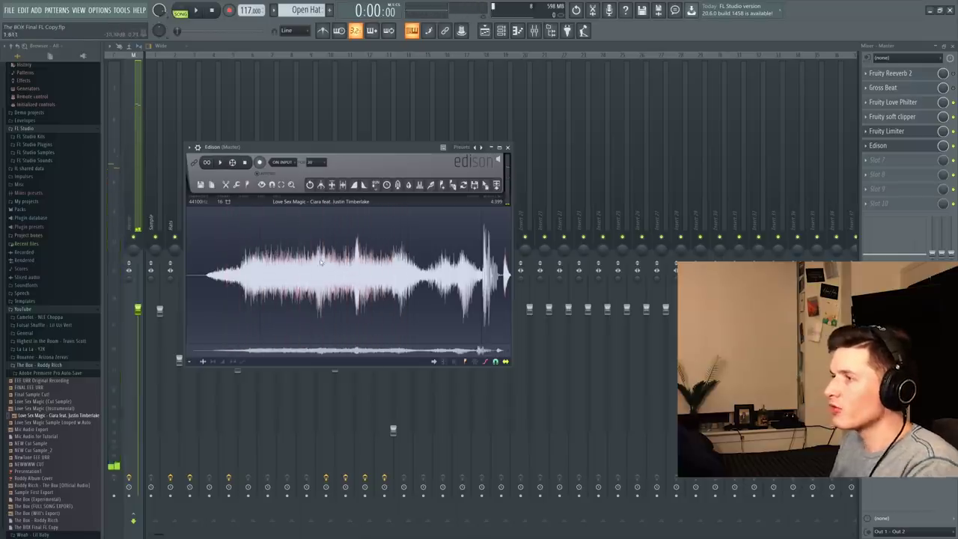
# Cut off the intro after about 1.77 seconds and remove the silence before the sound begins
pyautogui.moveTo(318, 260); pyautogui.dragTo(511, 259)
pyautogui.scroll(3, 378, 281)
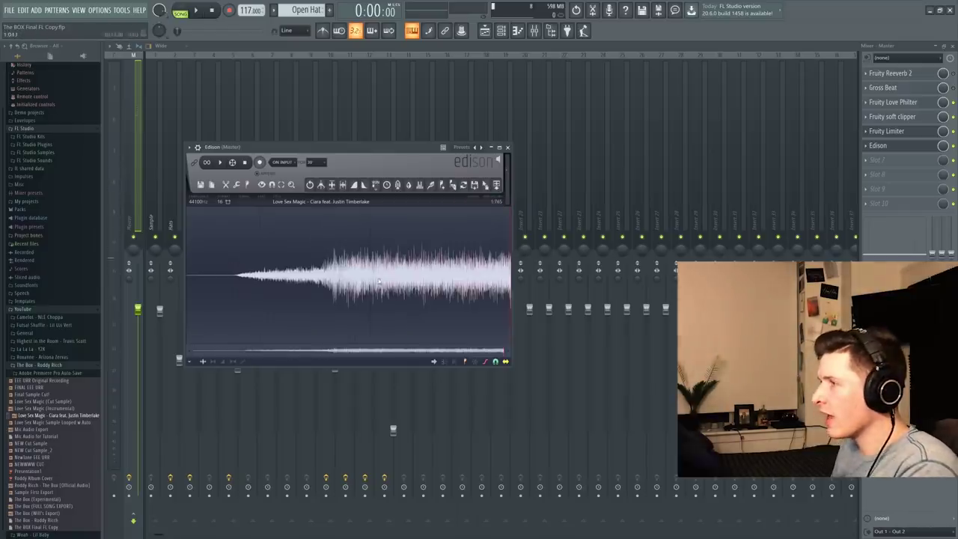
pyautogui.click(315, 274)
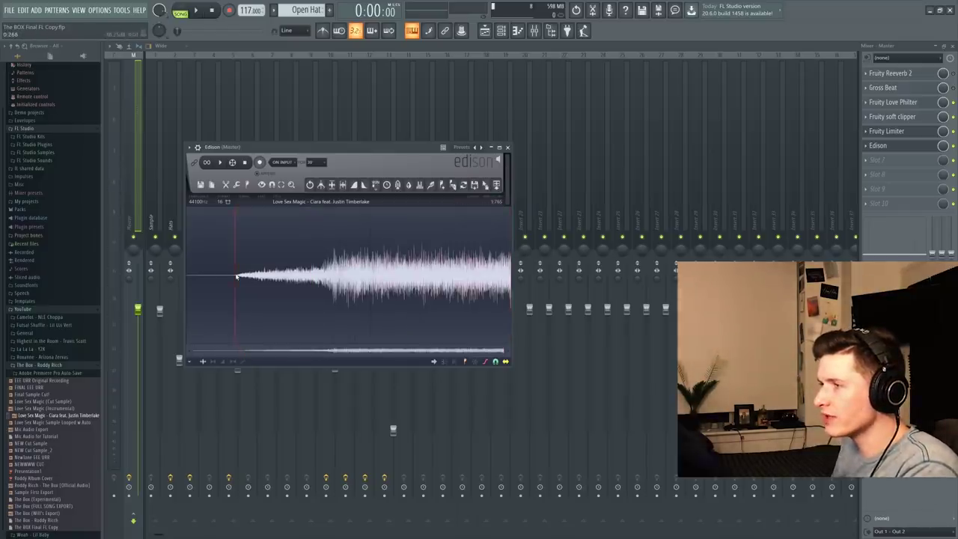
pyautogui.press('Delete')
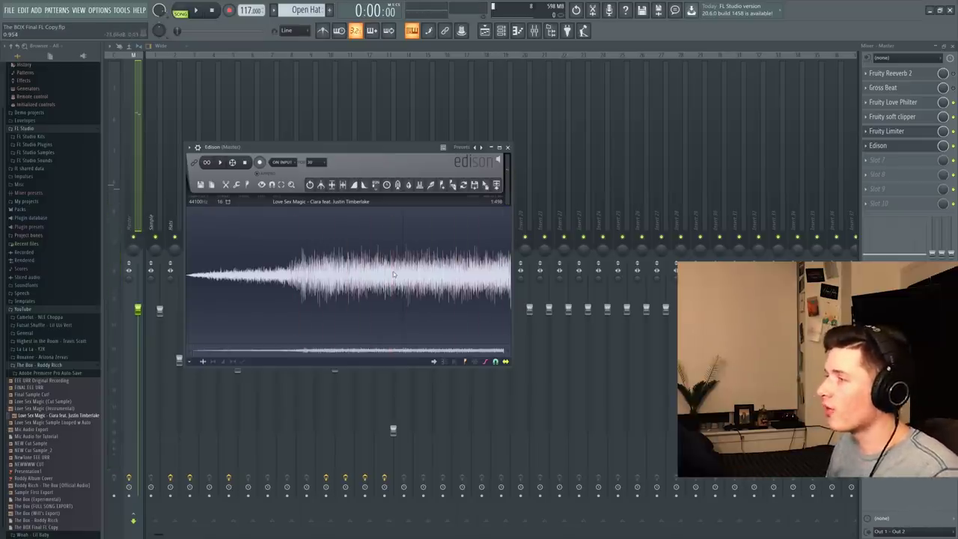
# Repeat the sample's sustained tail until the clip is about 9.1 seconds long, and switch the waveform display to Spectrum
pyautogui.moveTo(395, 273); pyautogui.dragTo(538, 273)
pyautogui.press('space')
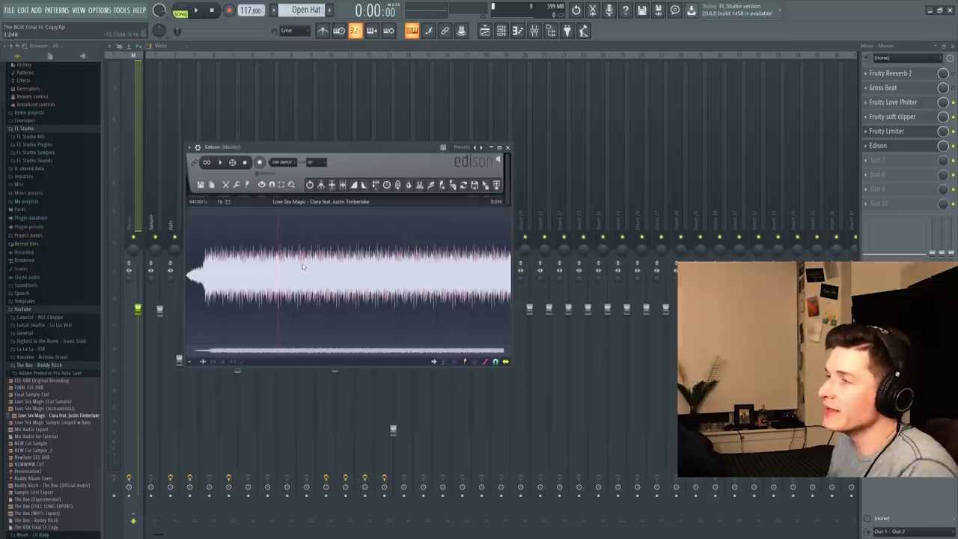
pyautogui.rightClick(389, 223)
pyautogui.moveTo(401, 274)
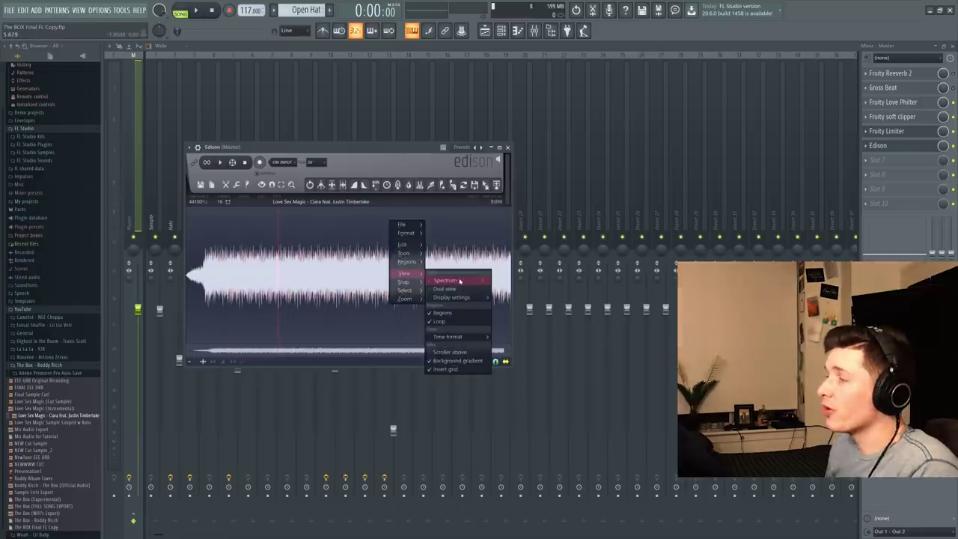
pyautogui.click(449, 277)
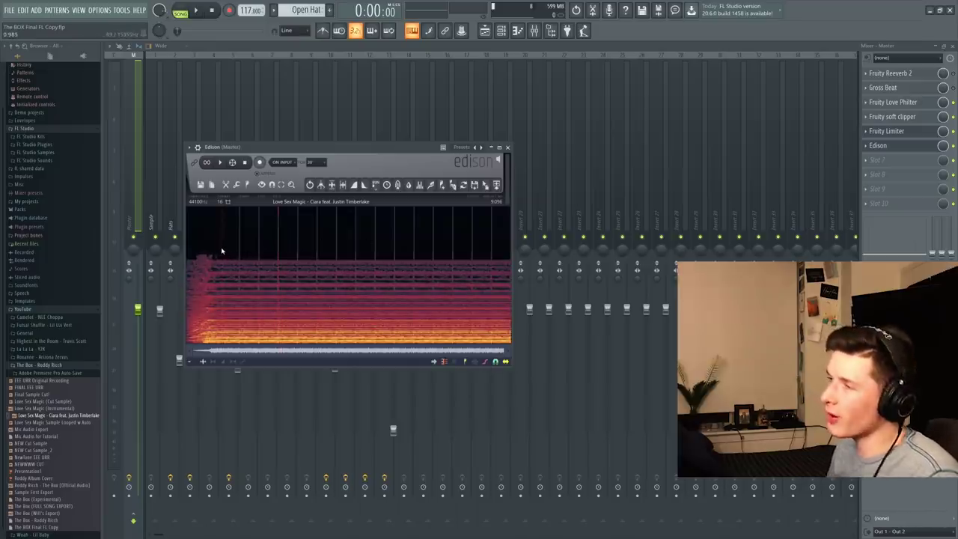
# Blur the repeated section from about 0.96 seconds to the clip's end and play back the result
pyautogui.moveTo(221, 251); pyautogui.dragTo(511, 251)
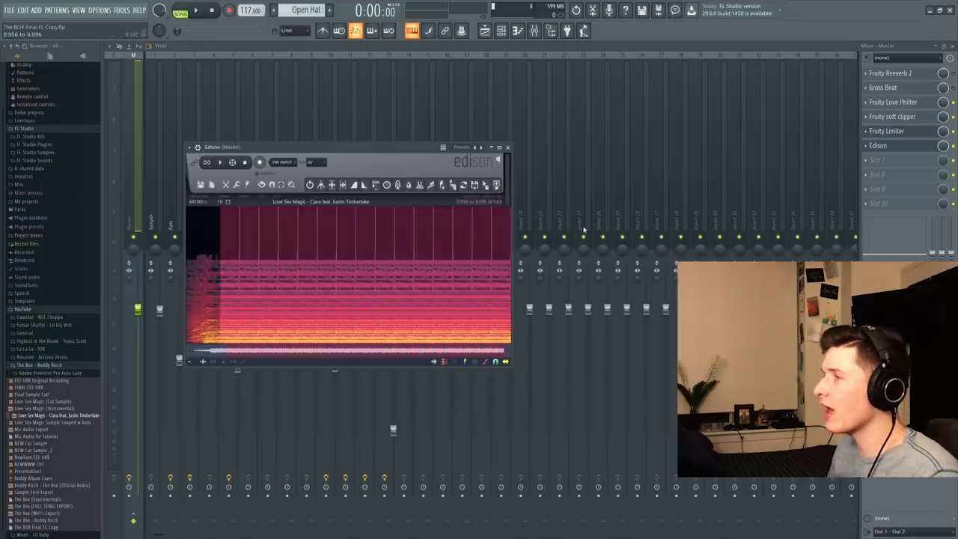
pyautogui.click(409, 185)
pyautogui.click(564, 358)
pyautogui.click(208, 256)
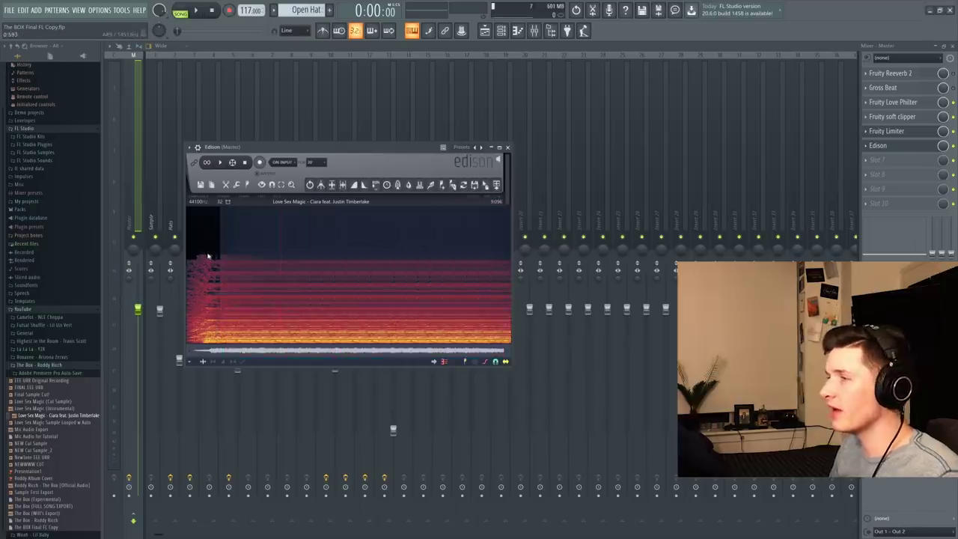
pyautogui.press('space')
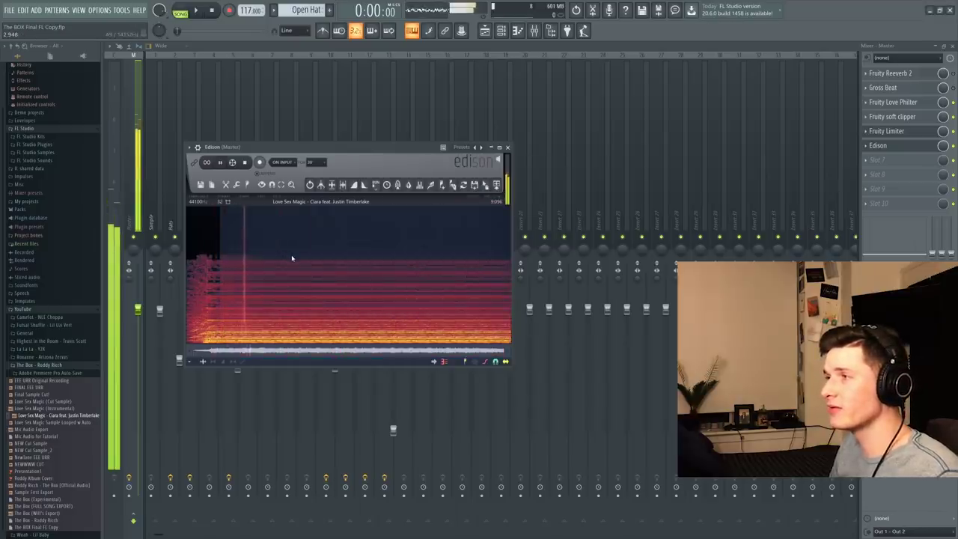
pyautogui.press('space')
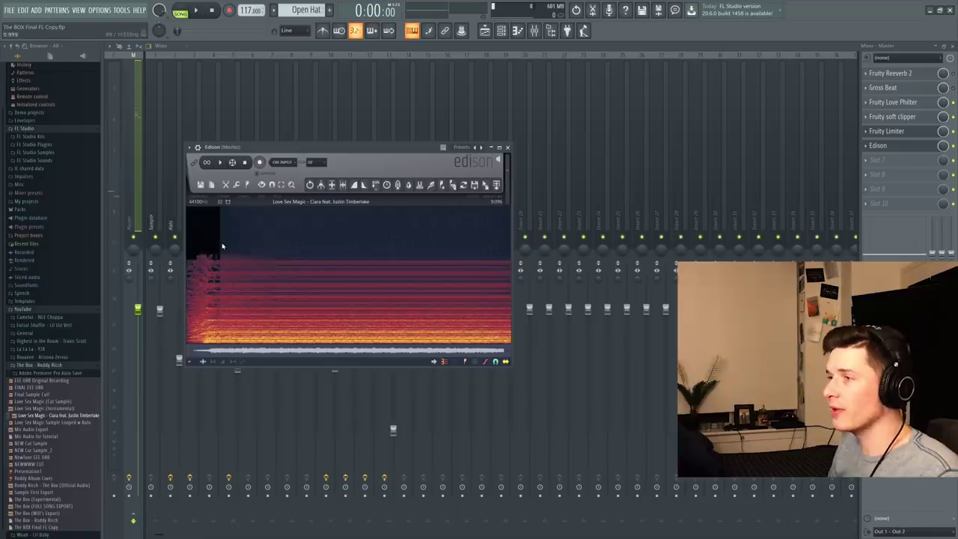
# Apply Clean up (denoise) with the Declicker to the narrow seam where the blurred section starts
pyautogui.moveTo(222, 246); pyautogui.dragTo(220, 245)
pyautogui.click(431, 185)
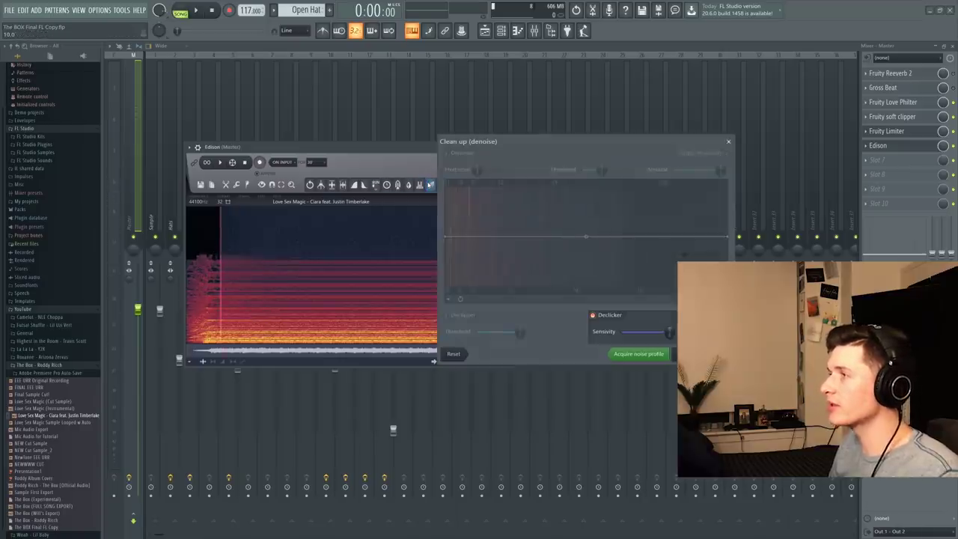
pyautogui.click(700, 353)
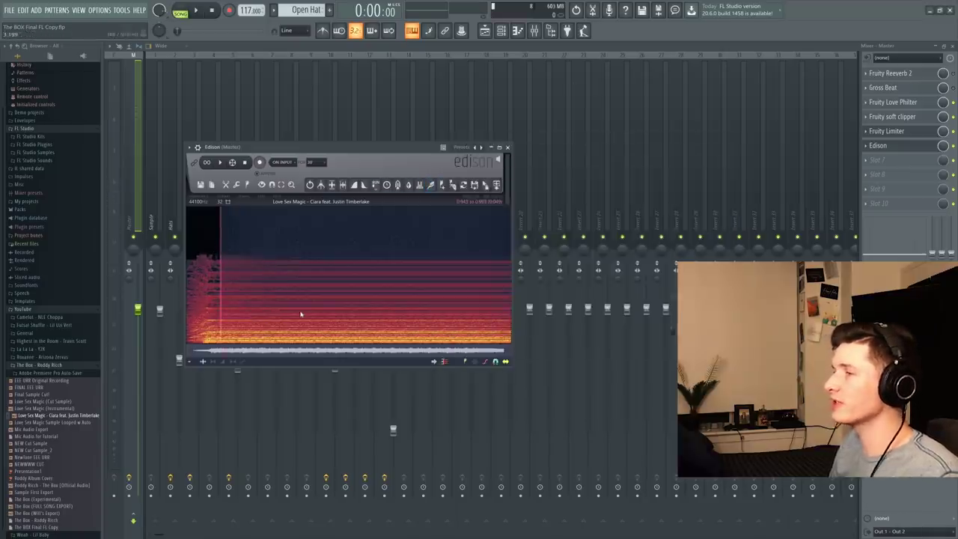
pyautogui.click(278, 280)
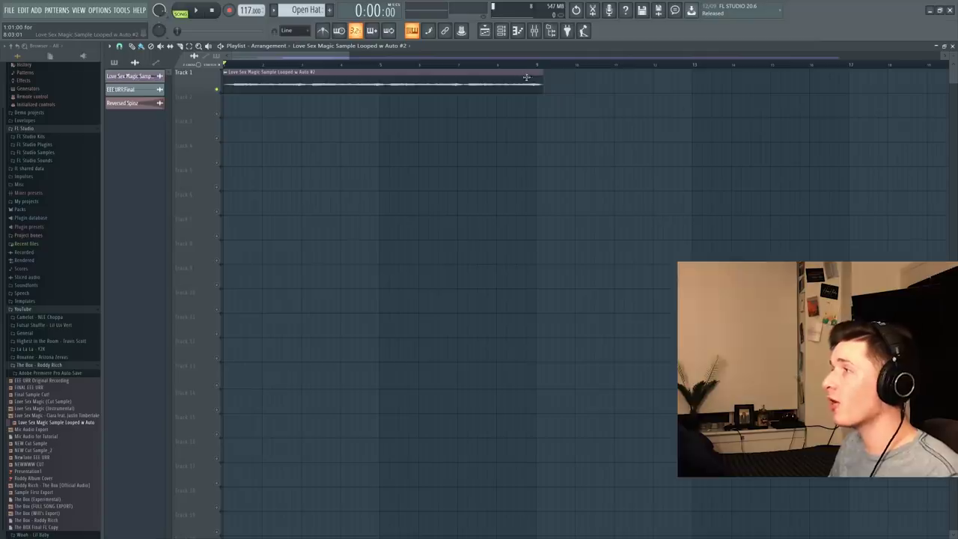
# Place a second copy of the looped Love Sex Magic sample at bar 9 on Track 1 and play across the join
pyautogui.press('space')
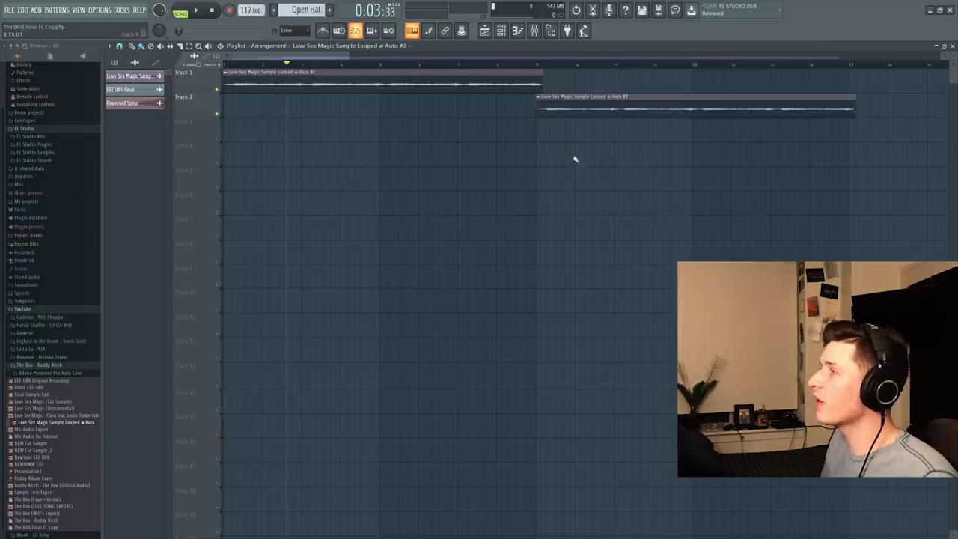
pyautogui.moveTo(560, 110); pyautogui.dragTo(560, 84)
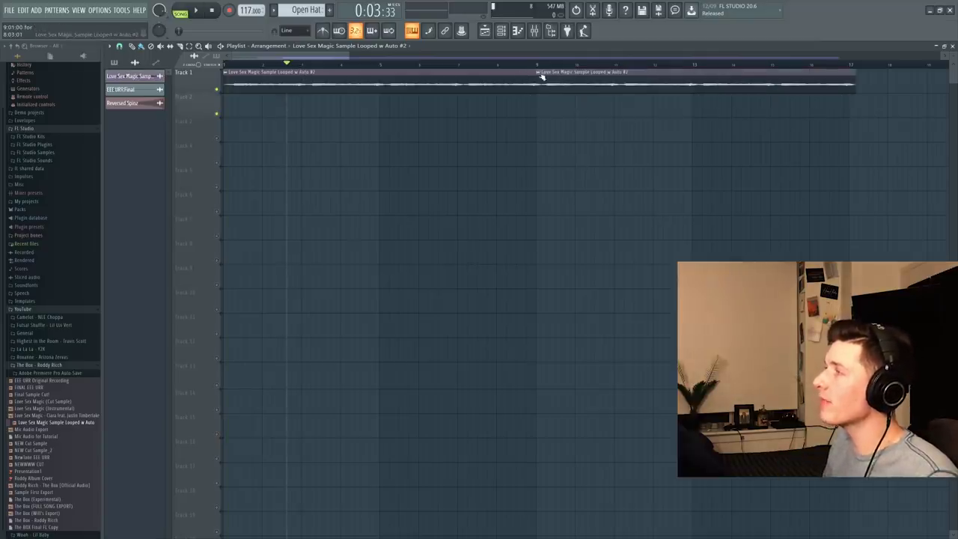
pyautogui.click(532, 65)
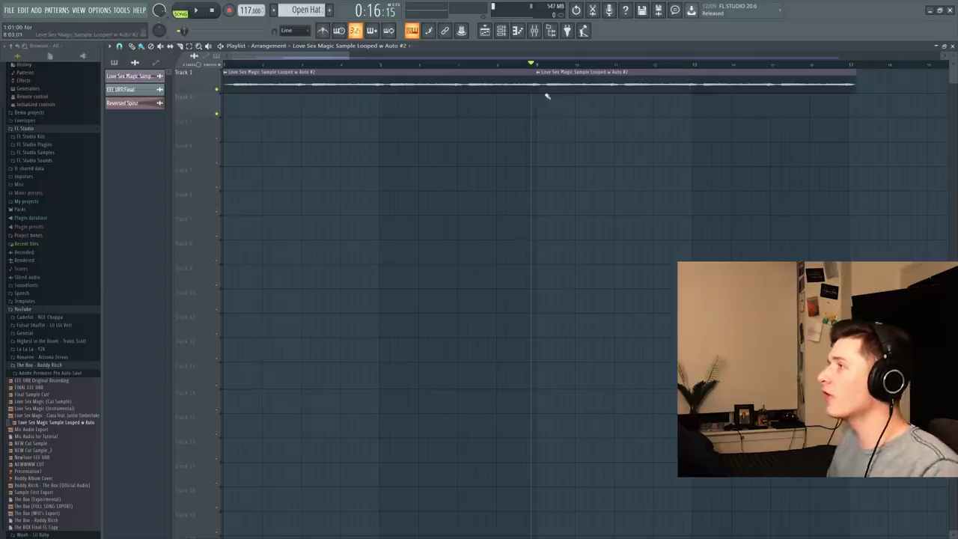
pyautogui.press('space')
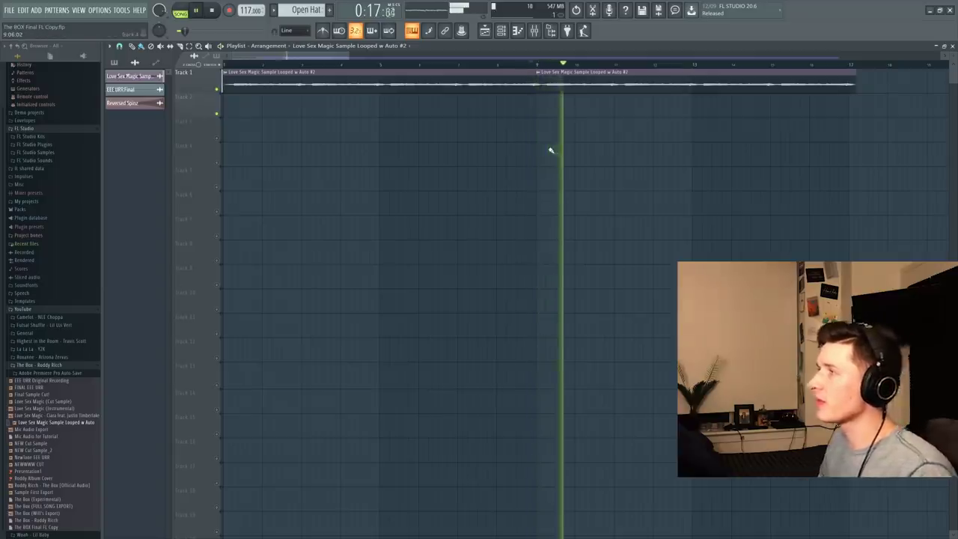
pyautogui.press('space')
pyautogui.scroll(-2, 484, 54)
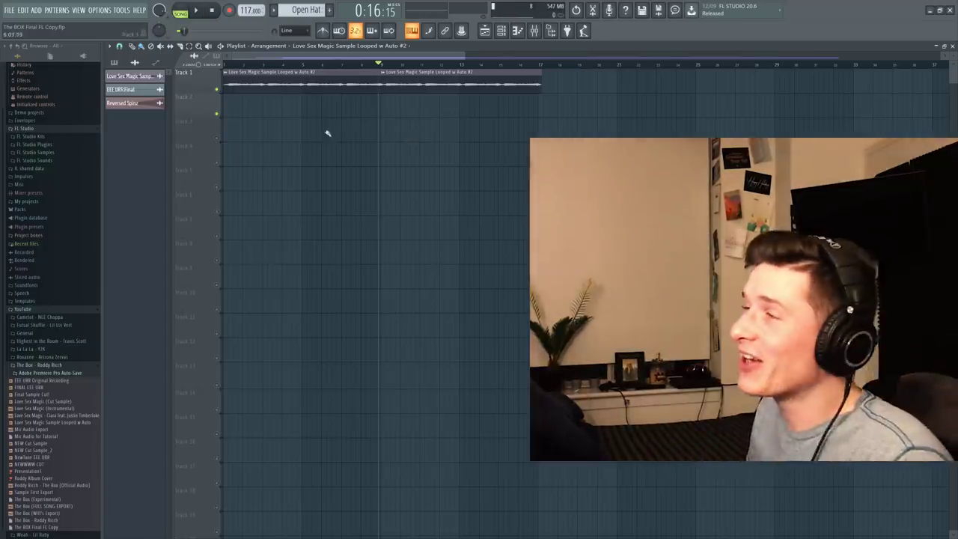
# Audition EEE URR Original Recording and load Newtone into the first effect slot of mixer Insert 19
pyautogui.press('F6')
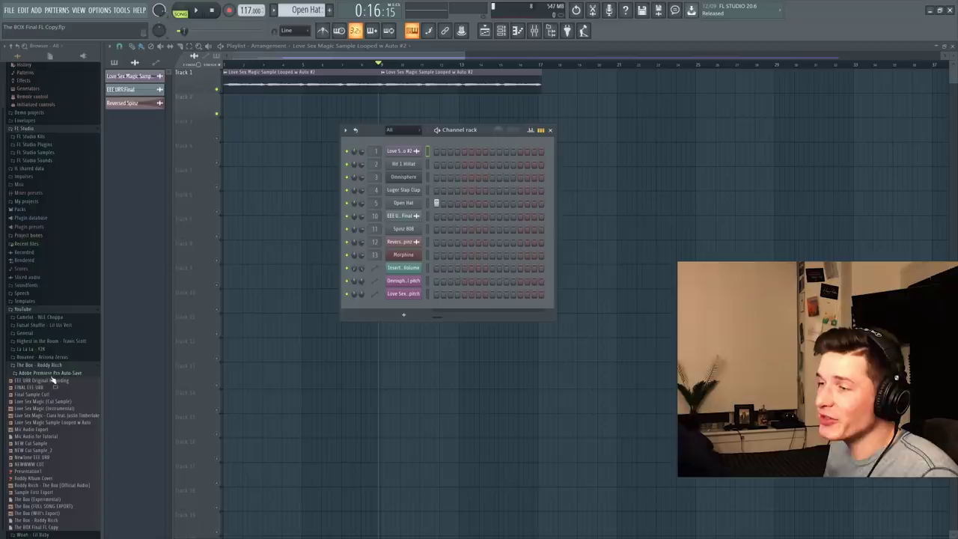
pyautogui.click(57, 382)
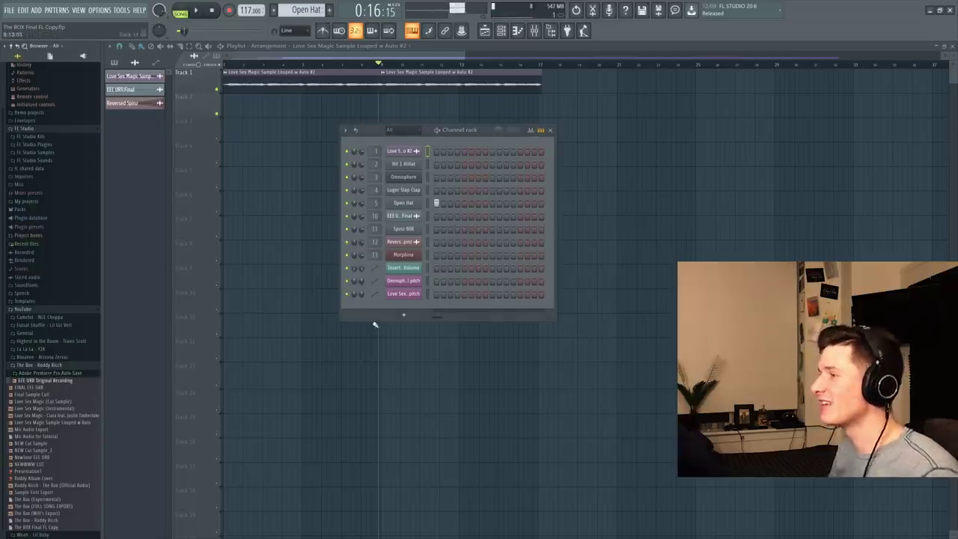
pyautogui.press('F9')
pyautogui.click(889, 74)
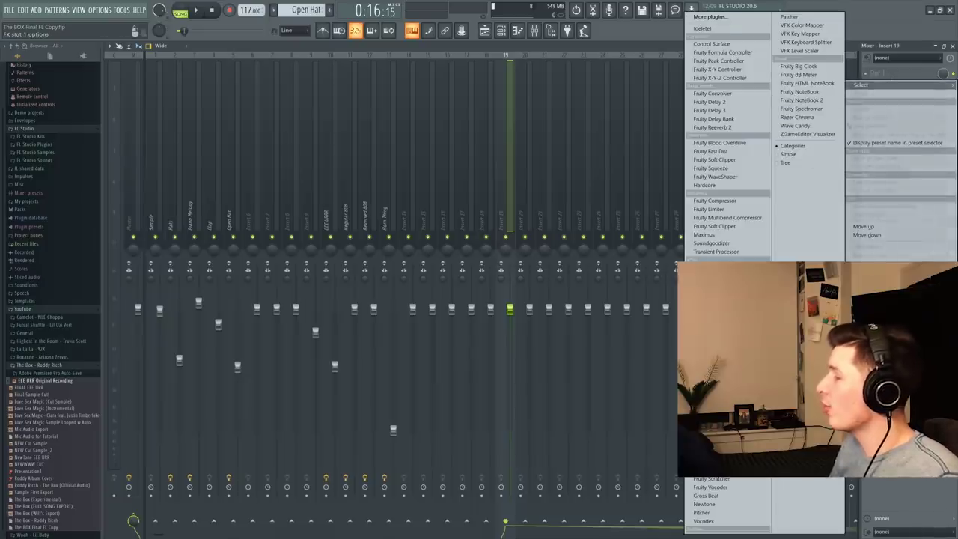
pyautogui.click(700, 504)
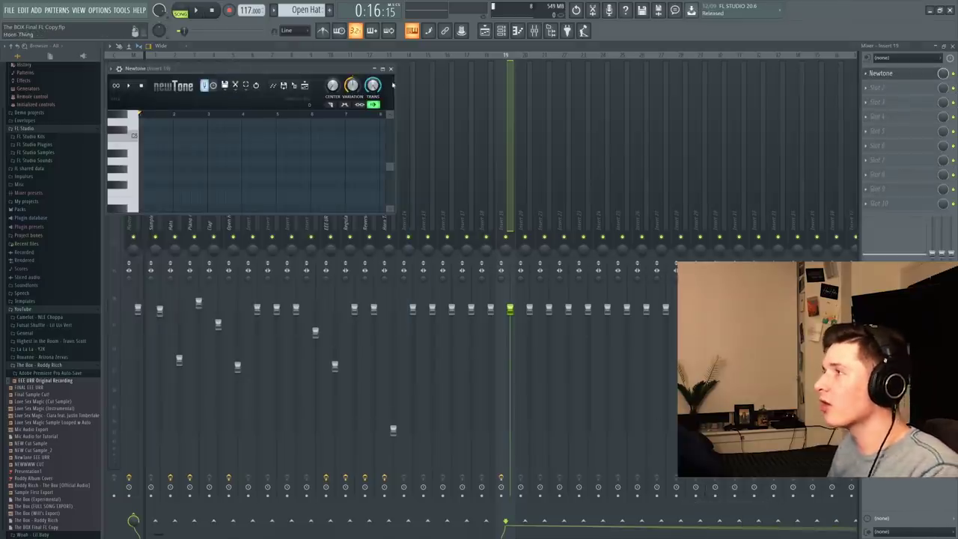
# Load EEE URR Original Recording into Newtone and enlarge the editor to show all of its notes
pyautogui.press('F6')
pyautogui.moveTo(497, 134); pyautogui.dragTo(559, 140)
pyautogui.click(464, 195)
pyautogui.moveTo(337, 270); pyautogui.dragTo(244, 155)
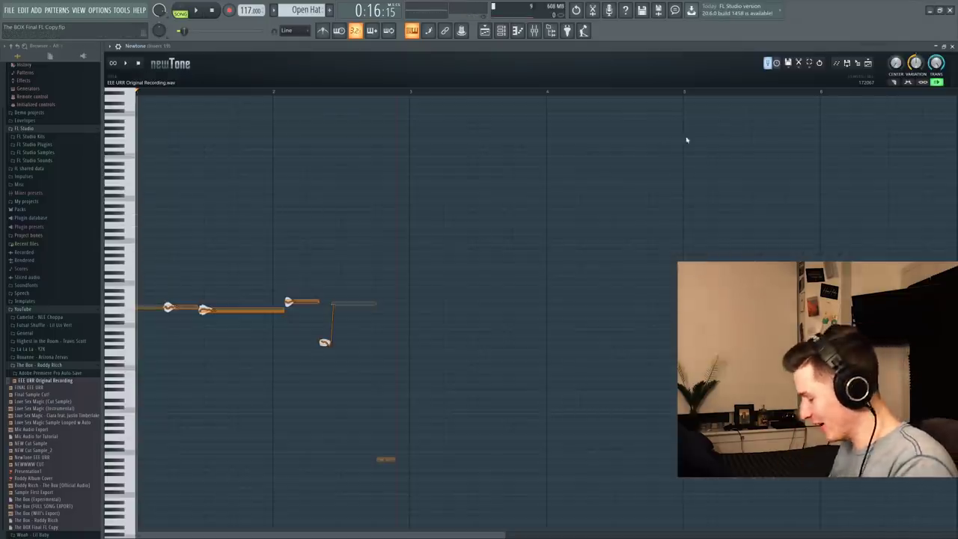
# Delete every vocal note after the long second one in Newtone and trim off the tails of the two remaining notes
pyautogui.moveTo(413, 406); pyautogui.dragTo(372, 491)
pyautogui.press('Delete')
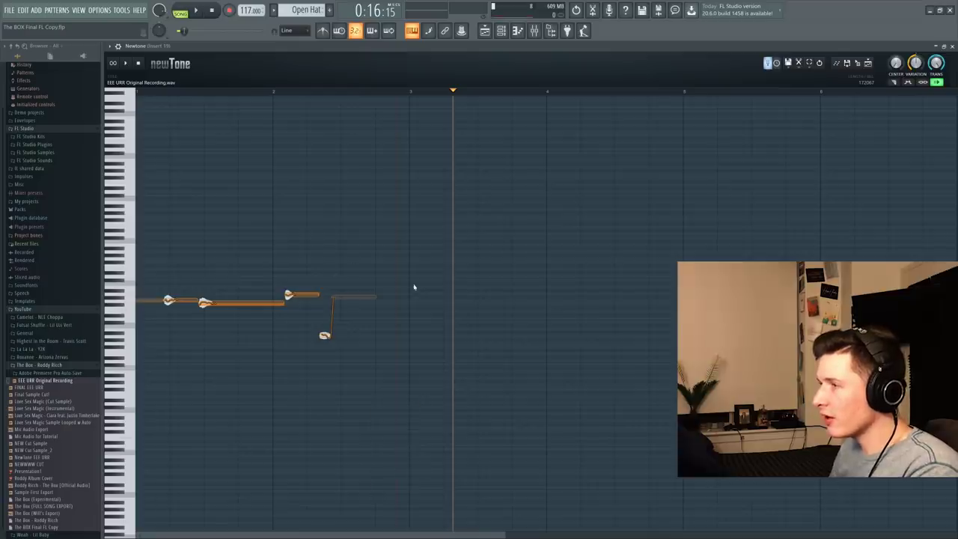
pyautogui.moveTo(401, 282); pyautogui.dragTo(293, 368)
pyautogui.press('Delete')
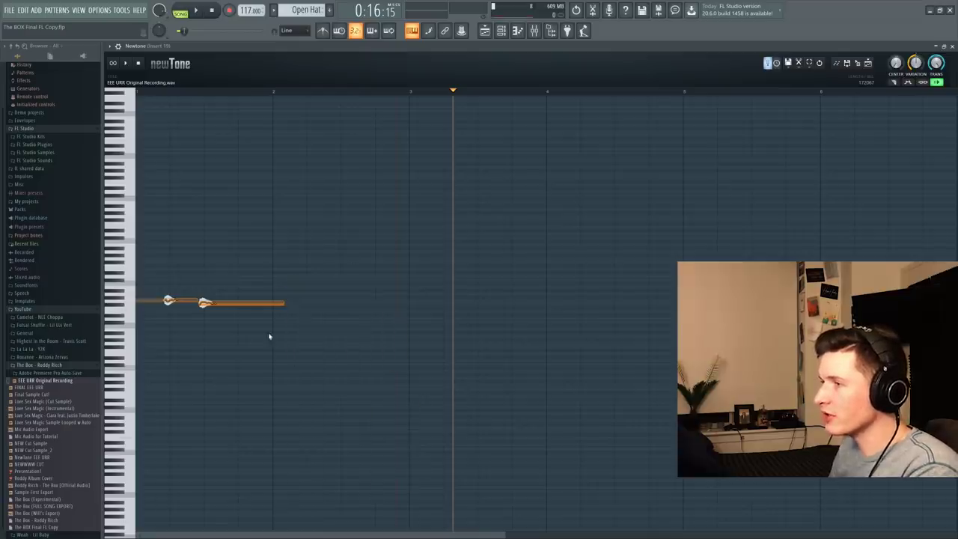
pyautogui.doubleClick(239, 303)
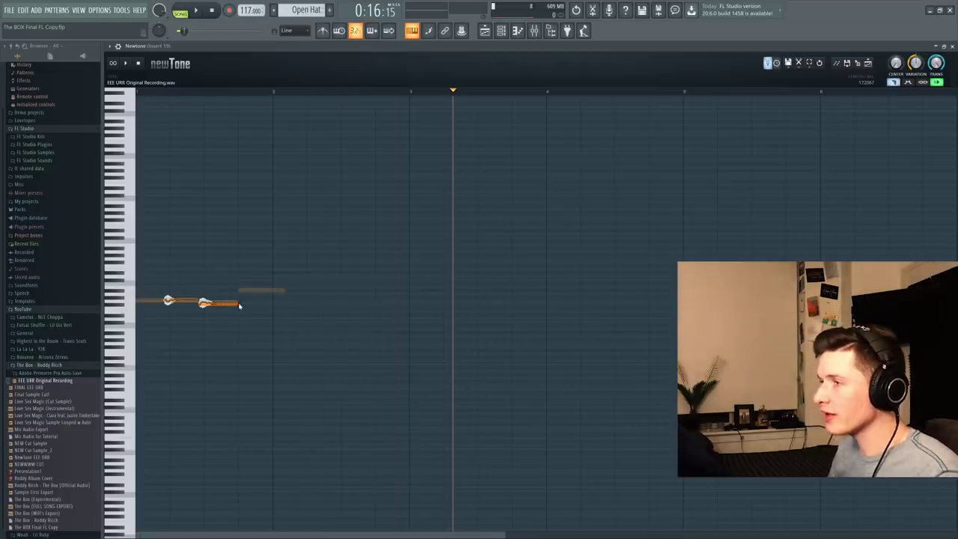
pyautogui.click(187, 300)
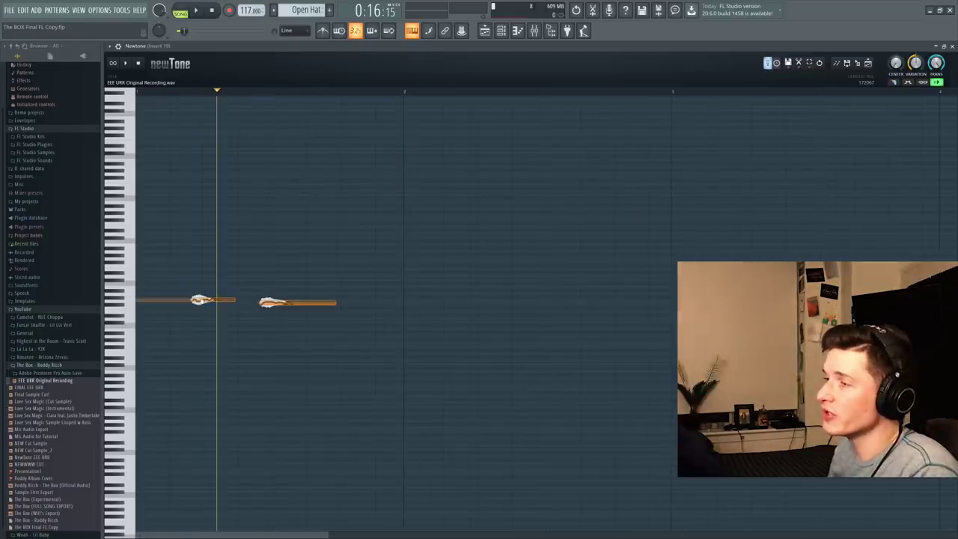
# Raise the pitch of both remaining vocal notes in Newtone to about the same level and play the recording from its start
pyautogui.moveTo(206, 299); pyautogui.dragTo(211, 289)
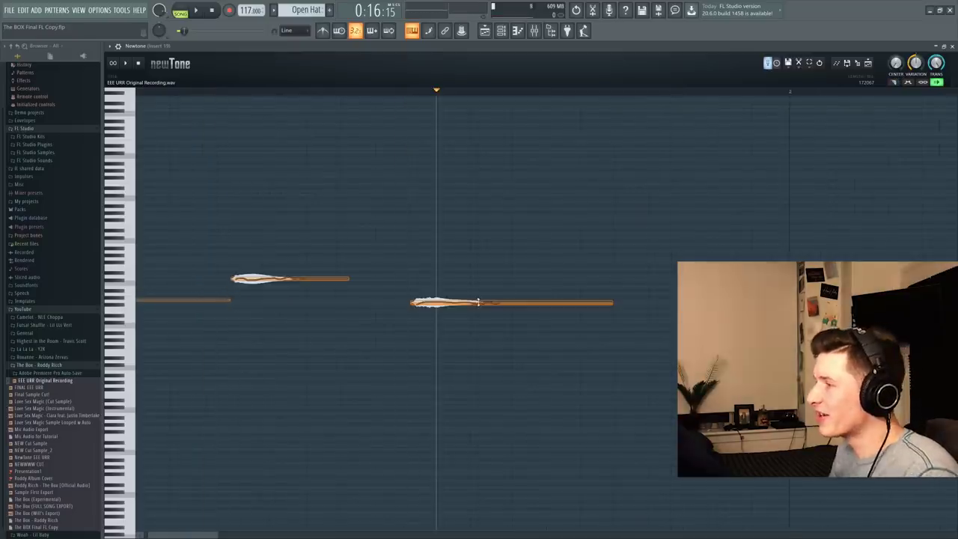
pyautogui.moveTo(477, 301); pyautogui.dragTo(476, 282)
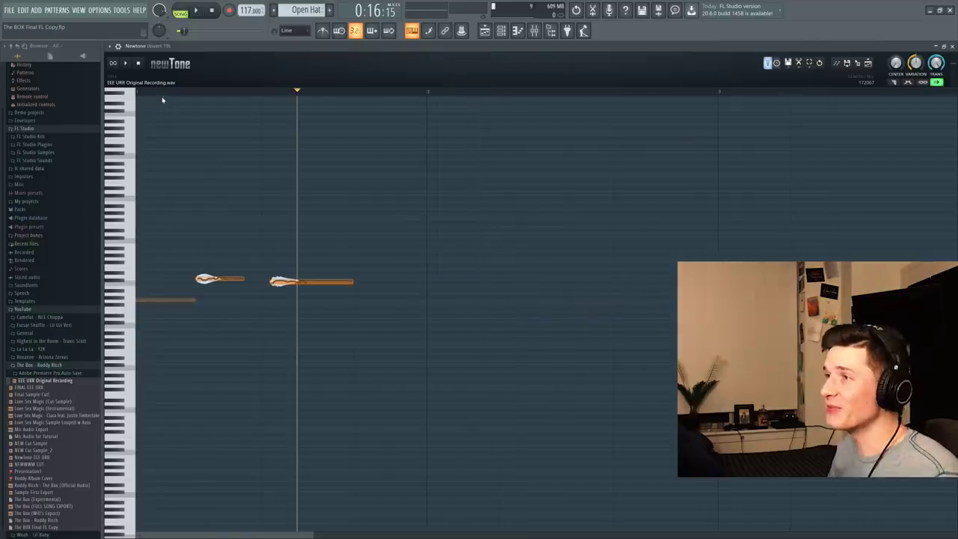
pyautogui.click(152, 92)
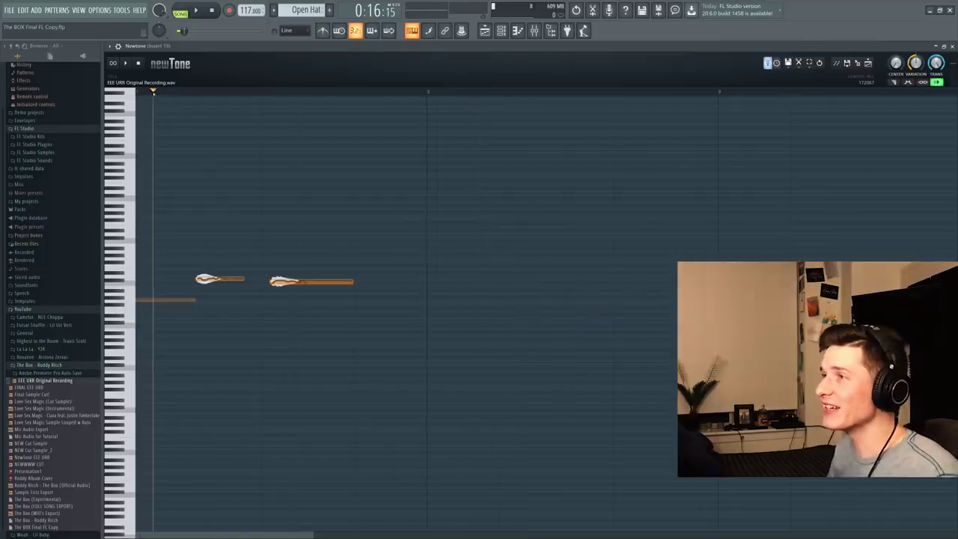
pyautogui.press('space')
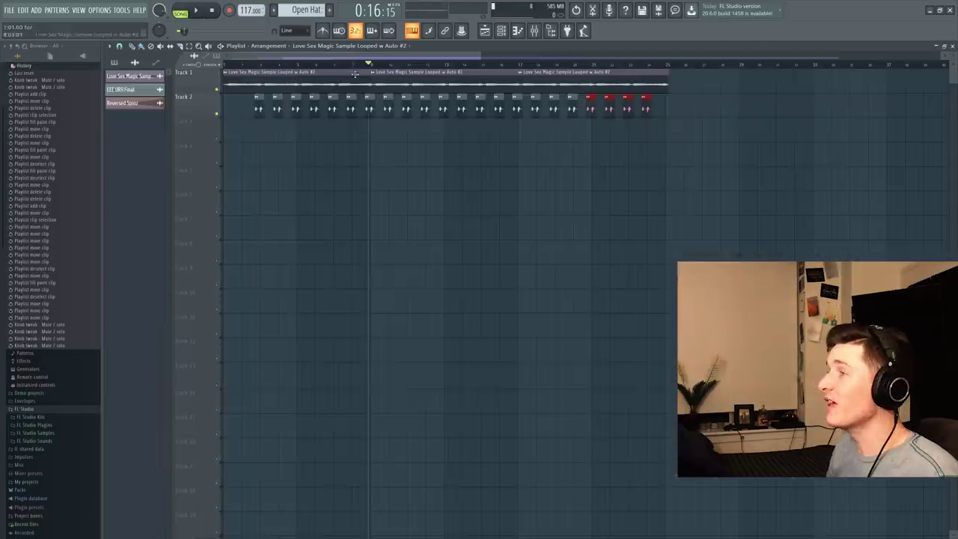
# Play the arrangement around bar 9 to hear the EEE URR Final clips over the looped sample
pyautogui.scroll(2, 374, 74)
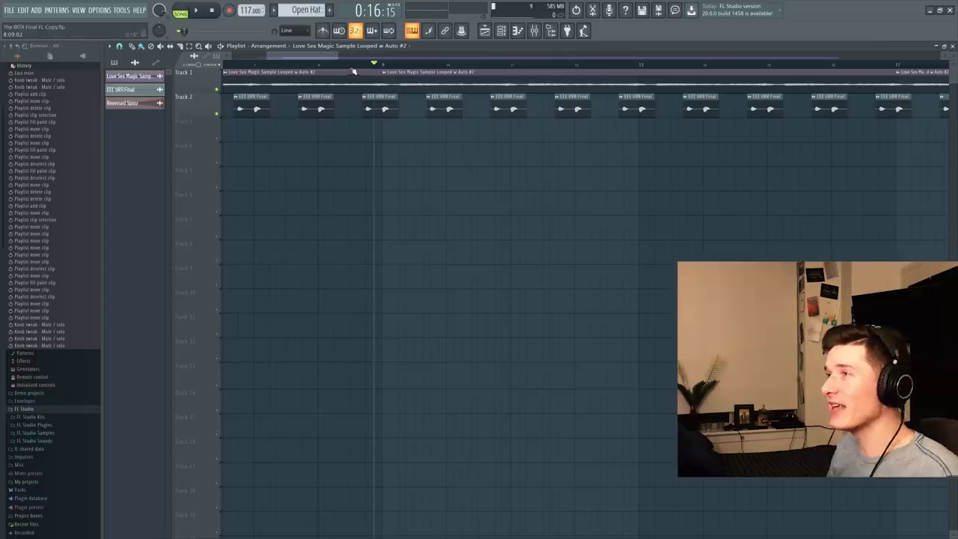
pyautogui.press('space')
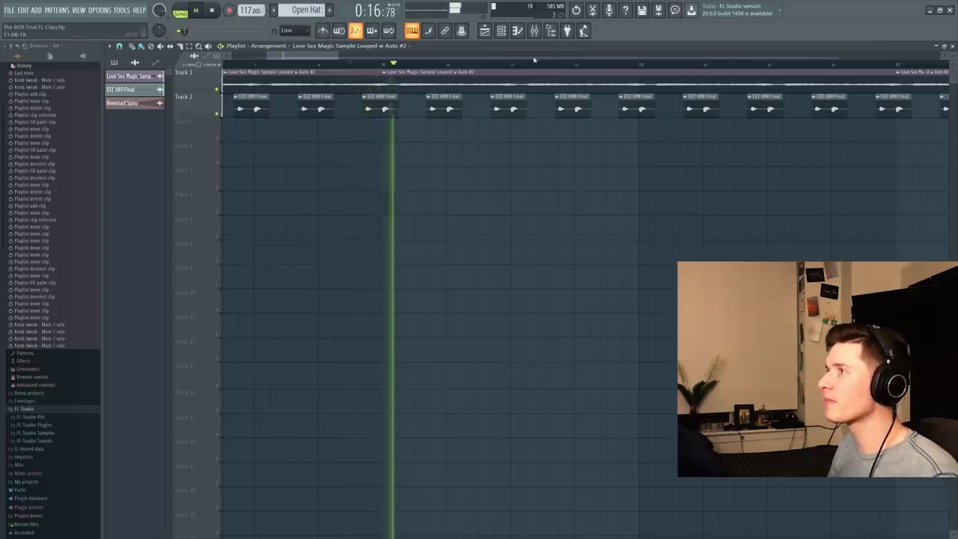
pyautogui.press('space')
# Review and enable Fruity Reeverb 2 and the first Fruity parametric EQ 2 on the EEE URRR mixer track
pyautogui.click(534, 30)
pyautogui.click(907, 89)
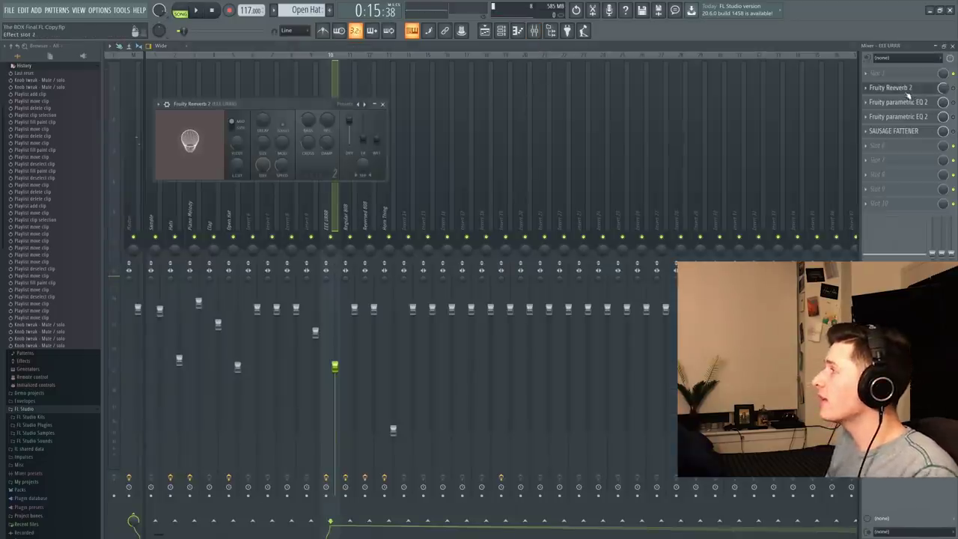
pyautogui.click(954, 88)
pyautogui.click(932, 103)
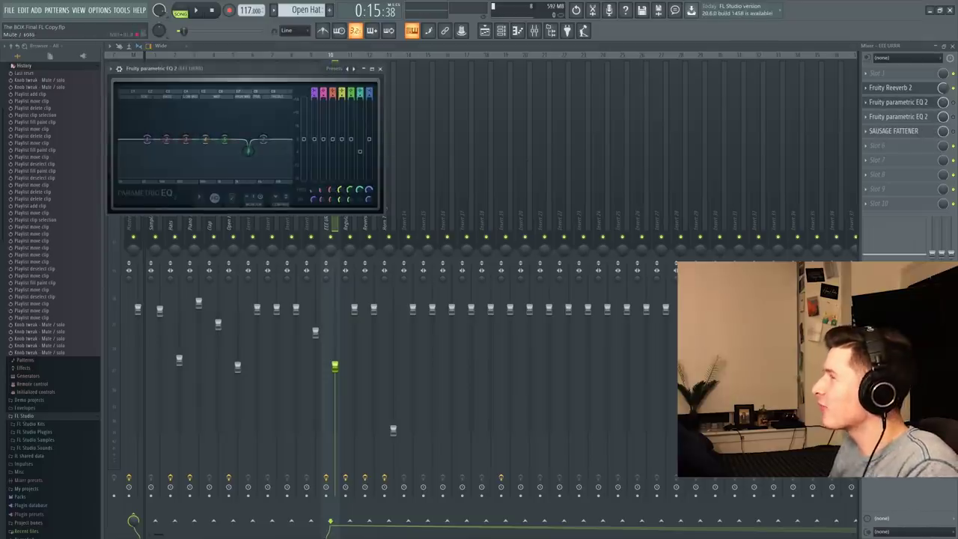
pyautogui.click(954, 101)
# Enable the second Fruity parametric EQ 2, look at SAUSAGE FATTENER and return to the playlist for playback
pyautogui.click(906, 116)
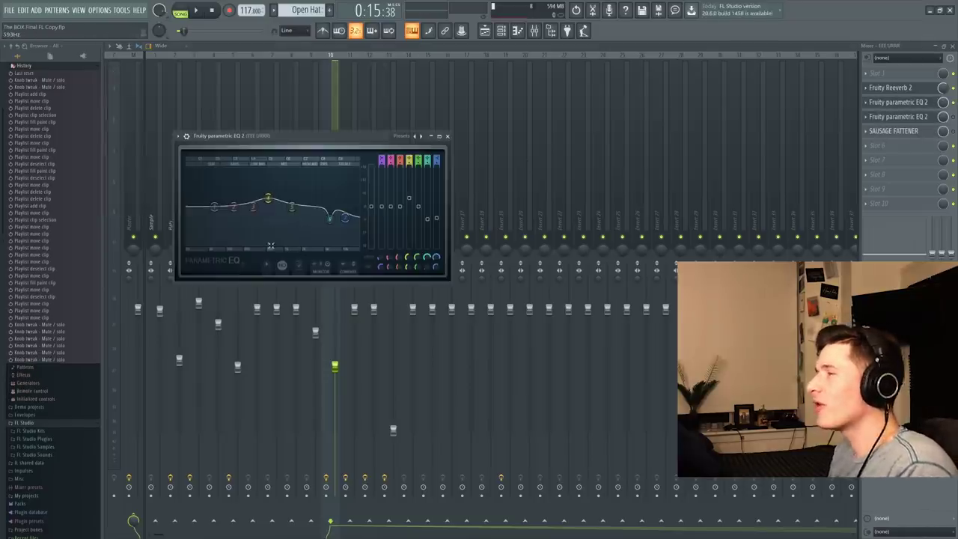
pyautogui.press('Escape')
pyautogui.click(907, 131)
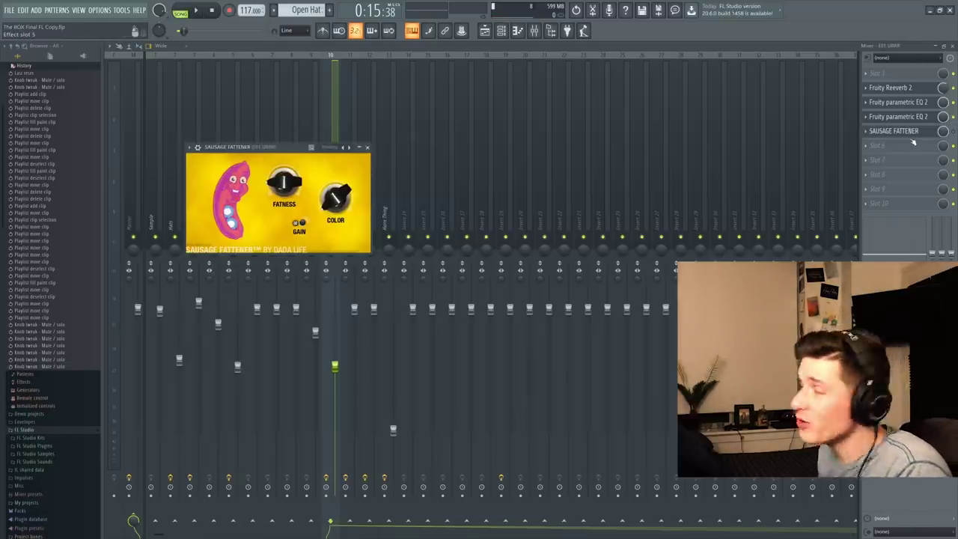
pyautogui.press('F5')
pyautogui.press('space')
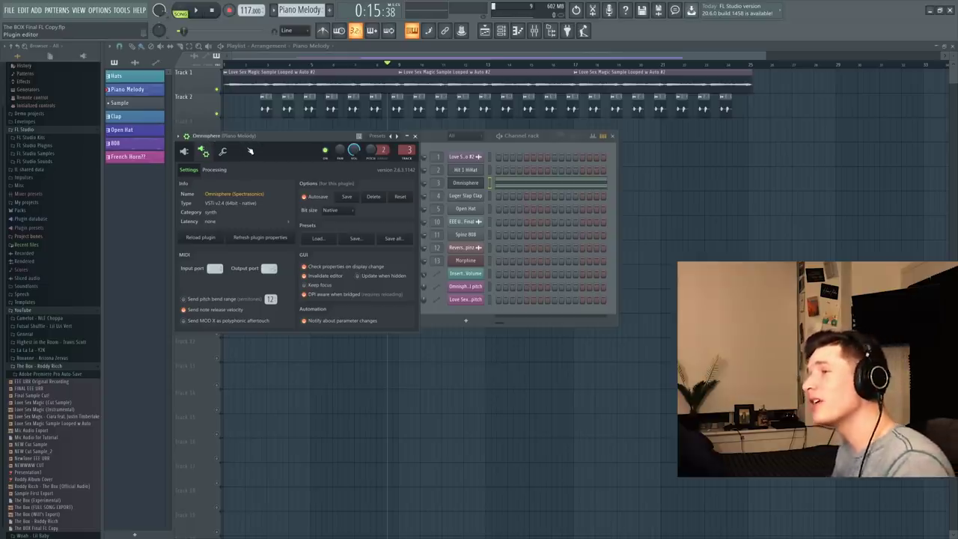
# Show the Omnisphere patch of the Piano Melody channel and examine its two sound layers
pyautogui.click(184, 152)
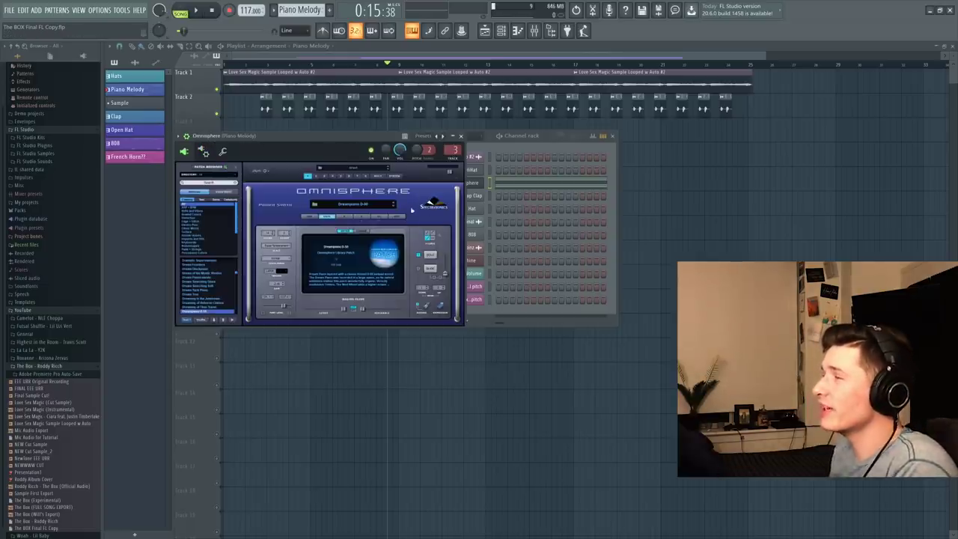
pyautogui.click(344, 217)
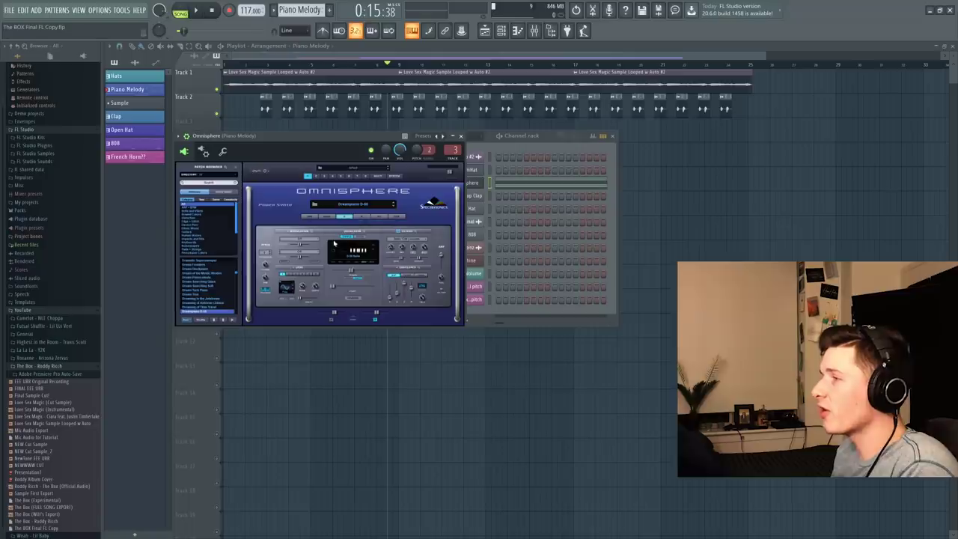
pyautogui.click(362, 217)
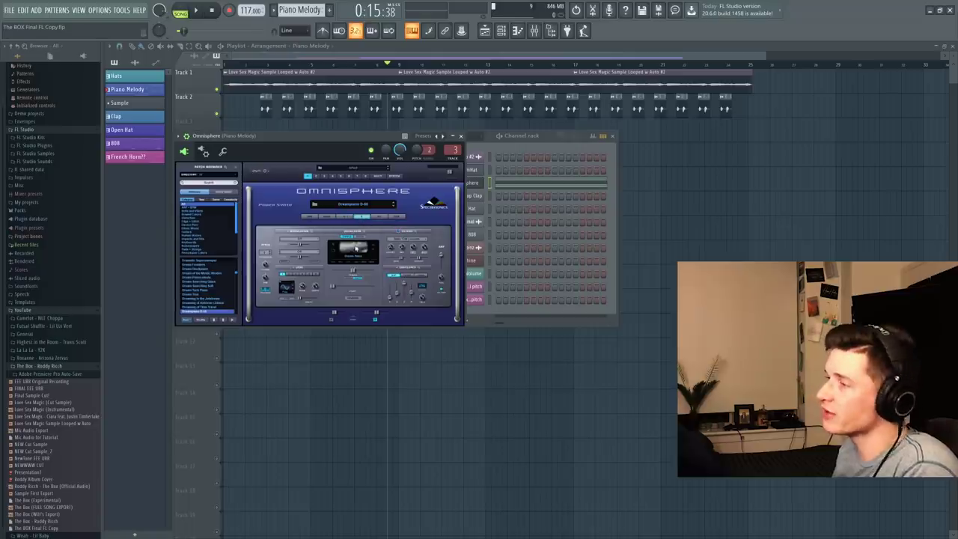
pyautogui.click(460, 136)
# Play the Piano Melody pattern in the piano roll and examine its chord notes
pyautogui.press('F7')
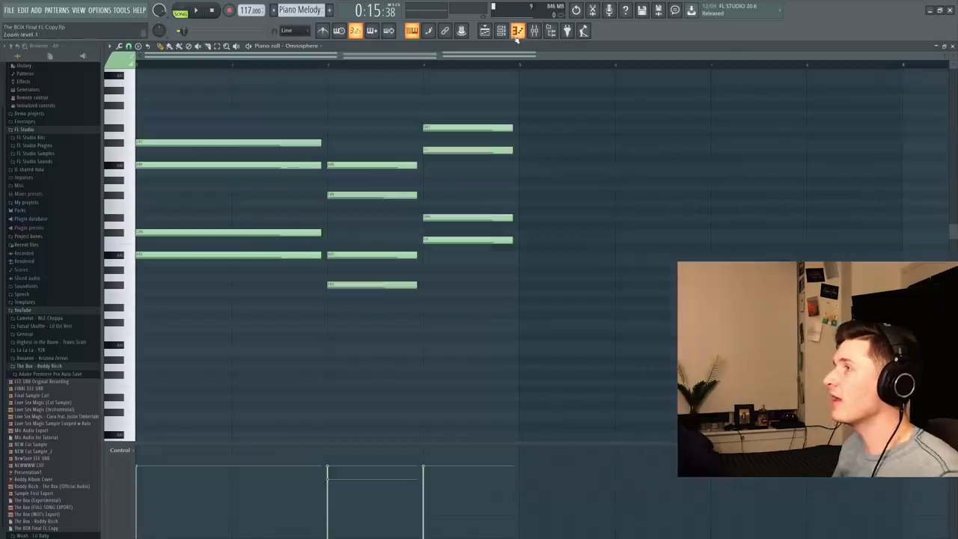
pyautogui.scroll(3, 215, 128)
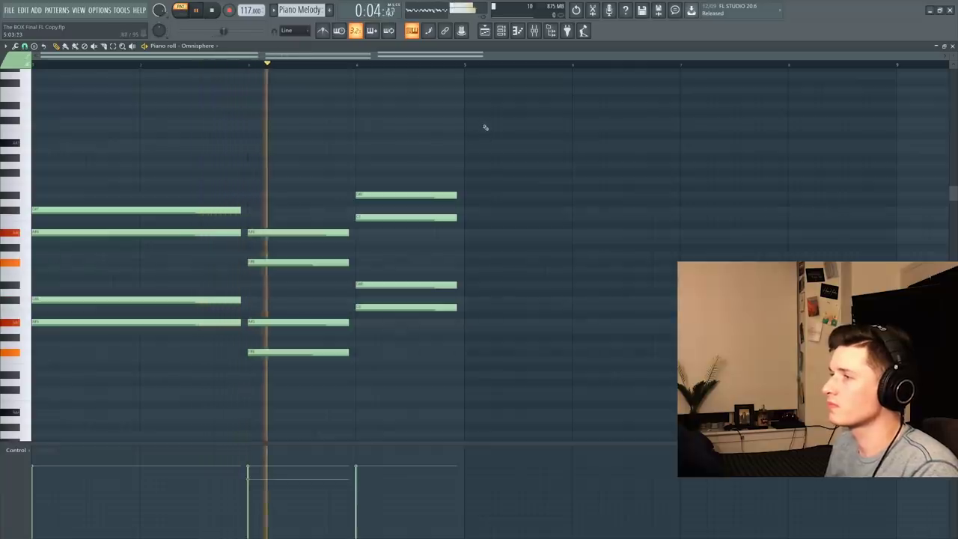
pyautogui.click(521, 33)
pyautogui.press('space')
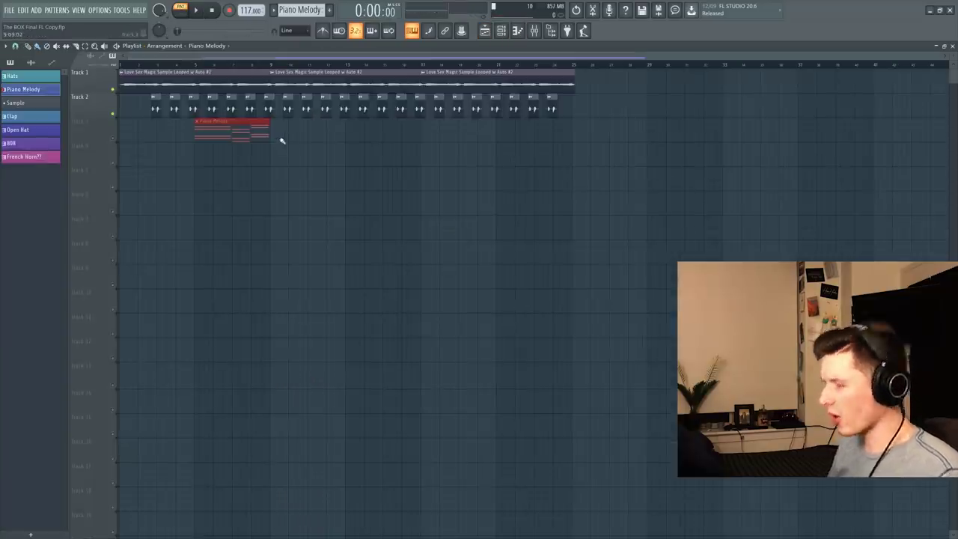
# Duplicate the Piano Melody clip at bar 5 on Track 3 four times so it repeats up to bar 25
pyautogui.hotkey('ctrl', 'b')
pyautogui.hotkey('ctrl', 'b')
pyautogui.hotkey('ctrl', 'b')
pyautogui.hotkey('ctrl', 'b')
# Enable Transient Processor, Fruity parametric EQ 2, Fruity Limiter and the multiband compressor on the Piano Melody mixer track while it plays
pyautogui.press('F9')
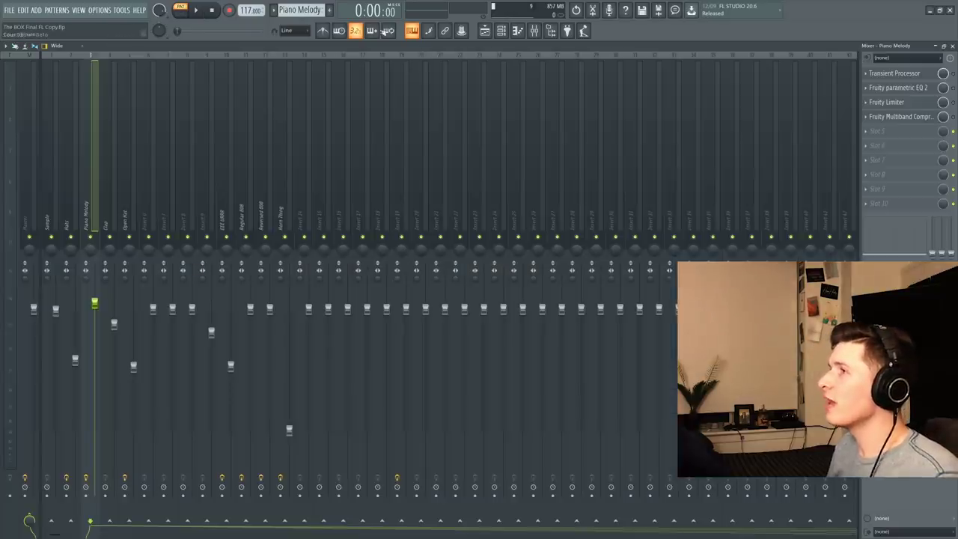
pyautogui.press('space')
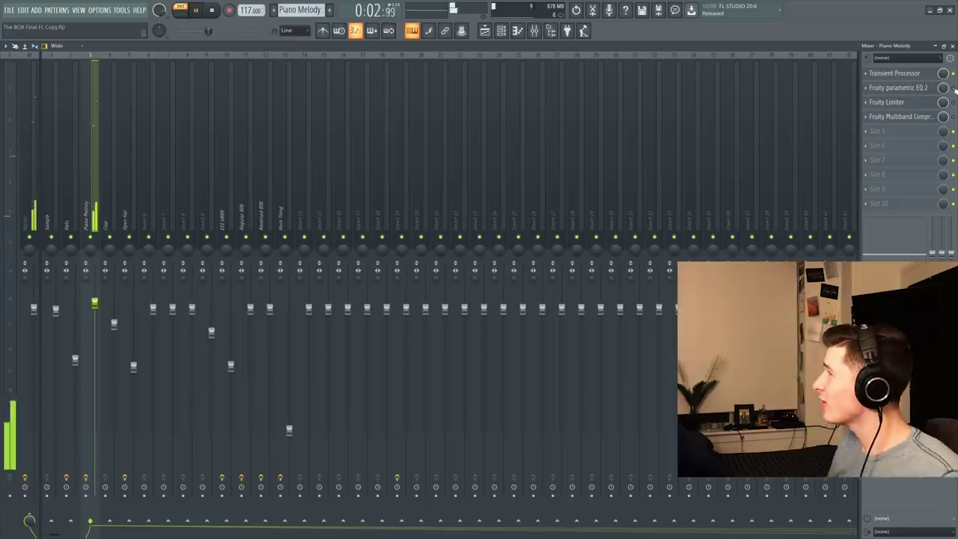
pyautogui.click(898, 87)
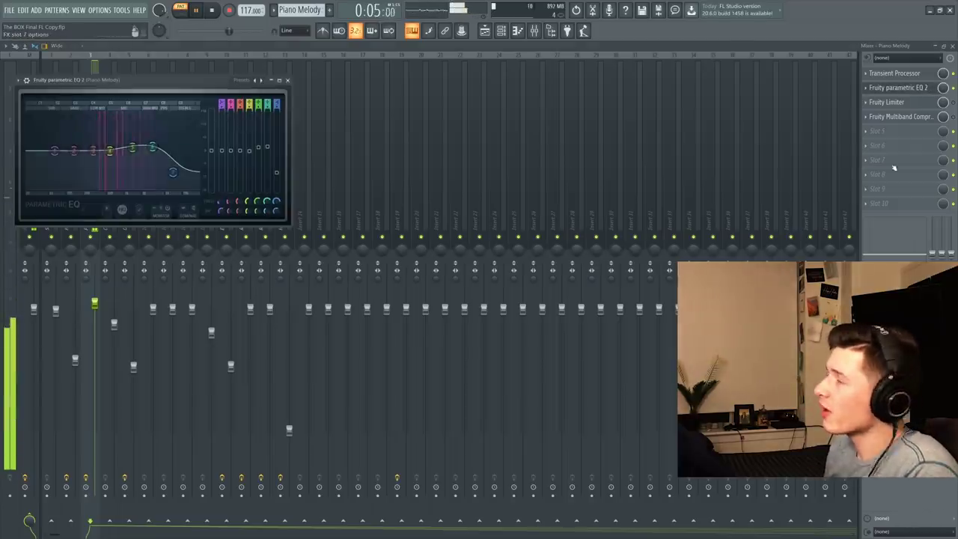
pyautogui.click(898, 102)
pyautogui.press('space')
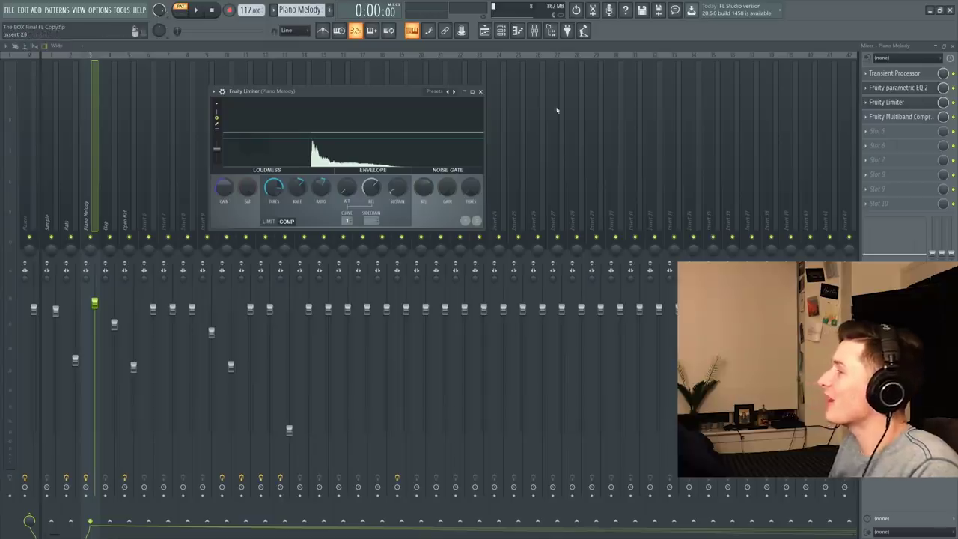
pyautogui.click(480, 91)
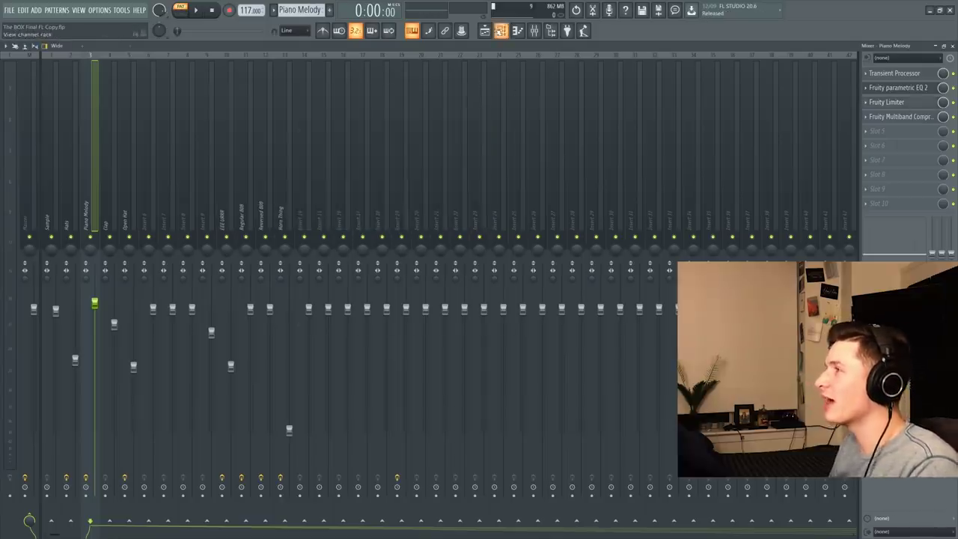
# Play the arrangement from just before the first Piano Melody clip and watch the mixer levels of all parts
pyautogui.press('F5')
pyautogui.press('space')
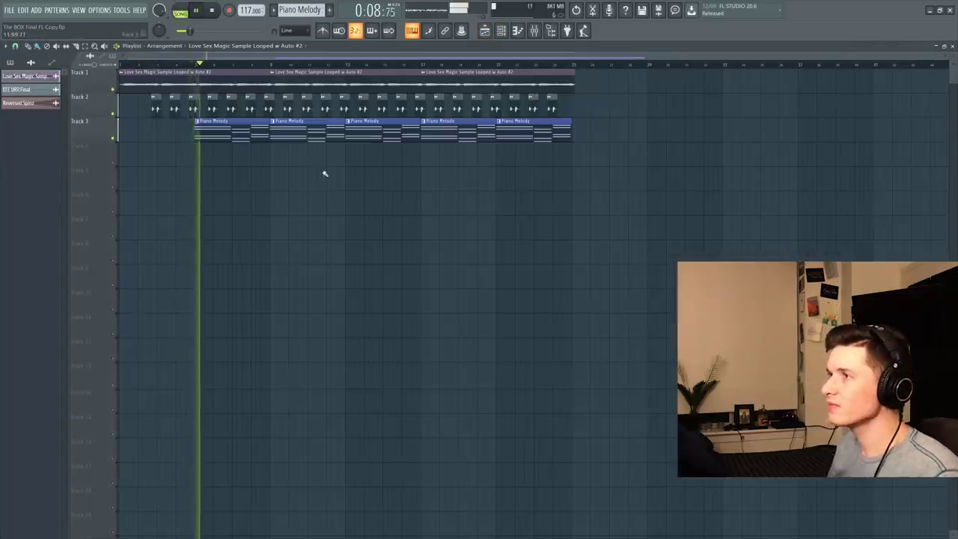
pyautogui.press('F9')
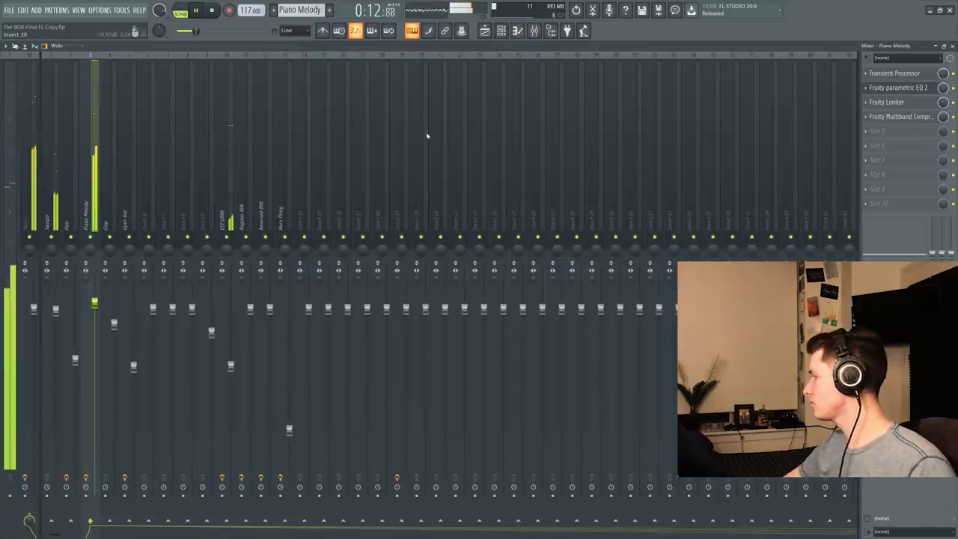
pyautogui.press('space')
# Create an automation clip for the channel pitch of the Love Sex Magic Sample Looped w Auto #2 sampler
pyautogui.press('F5')
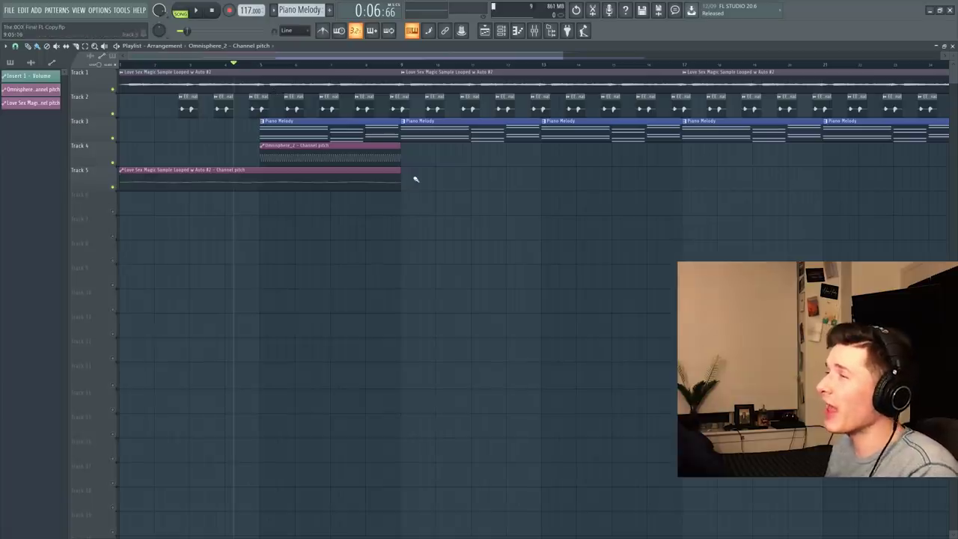
pyautogui.click(517, 33)
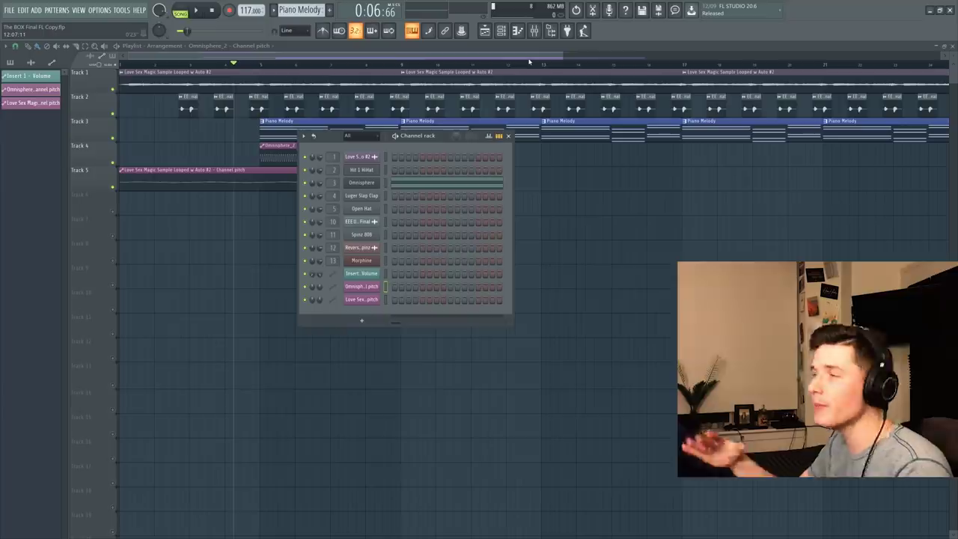
pyautogui.click(363, 158)
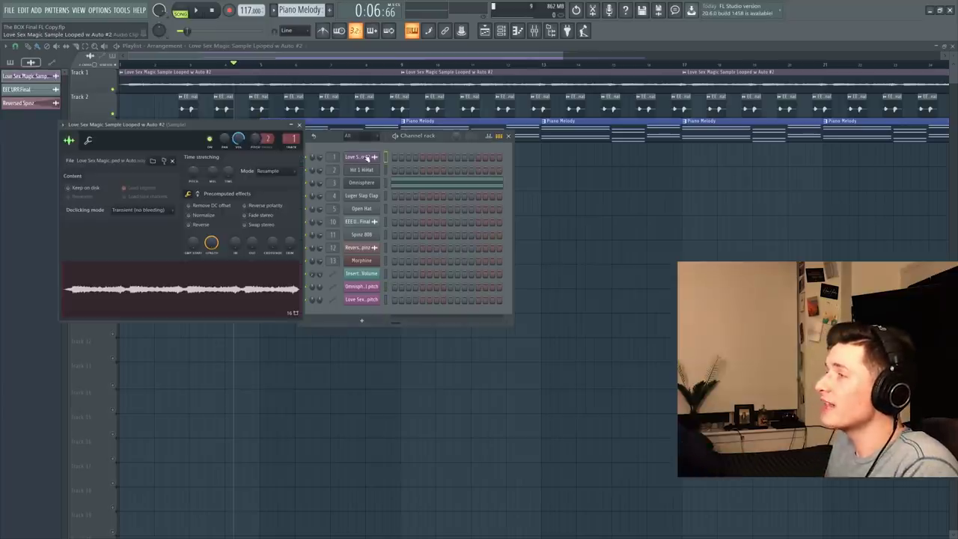
pyautogui.rightClick(256, 140)
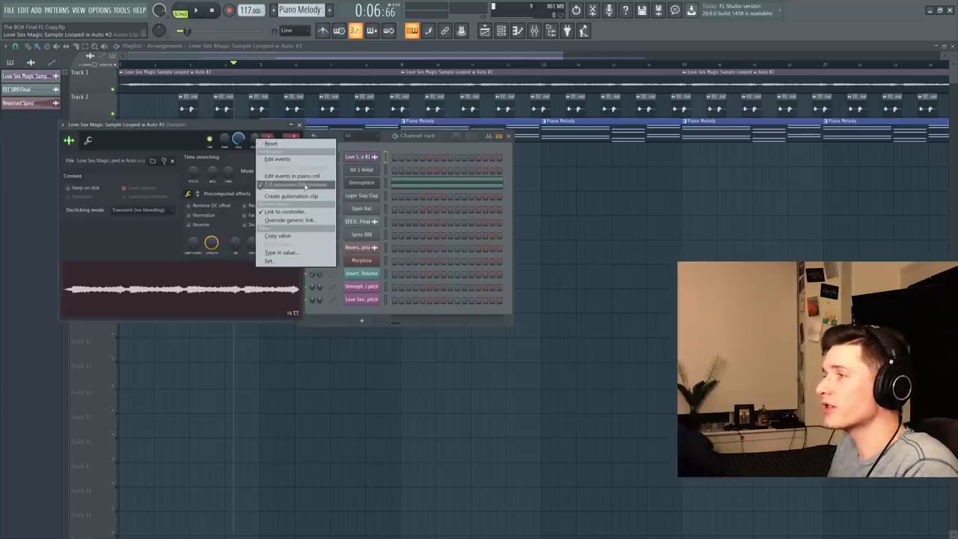
pyautogui.click(301, 196)
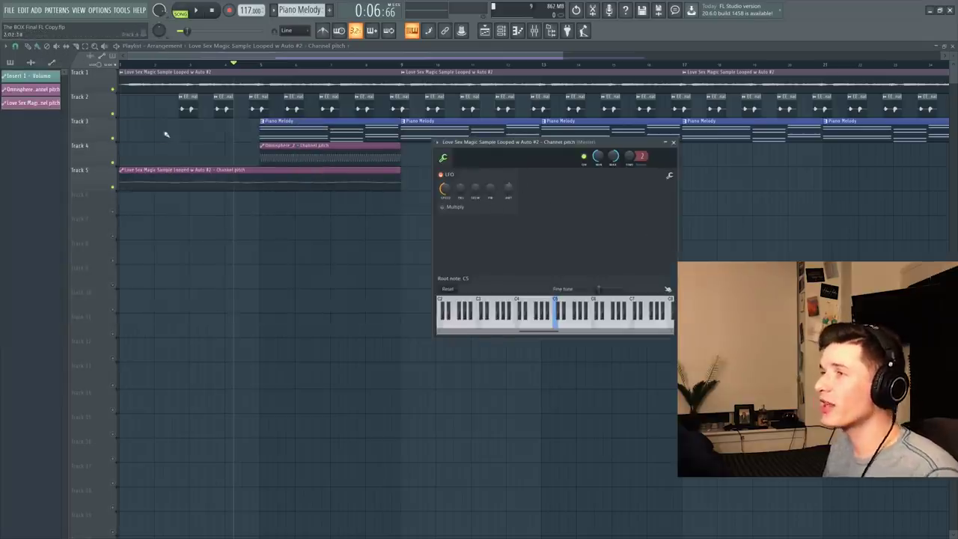
# Leave only Tracks 1 and 5 unmuted and play the sample with its channel pitch automation settings open
pyautogui.rightClick(112, 89)
pyautogui.click(112, 187)
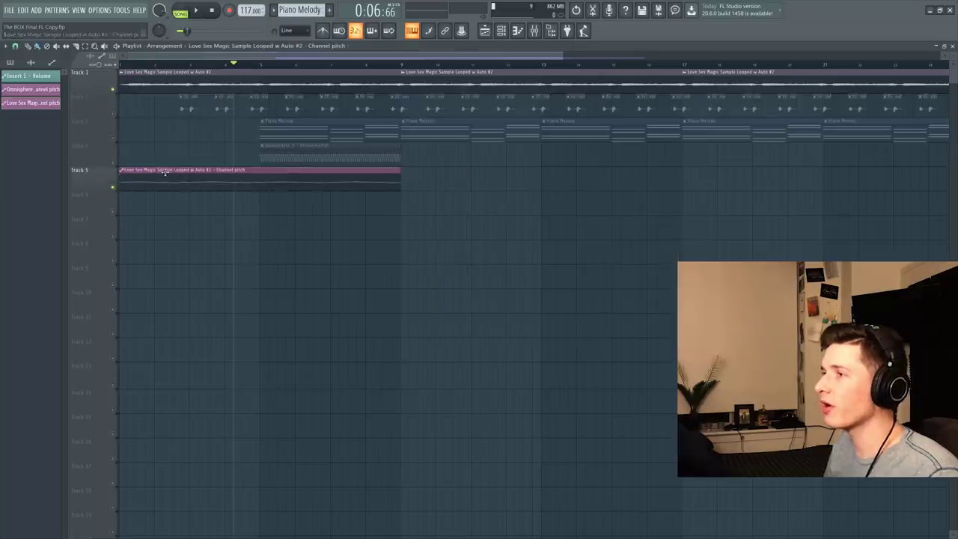
pyautogui.doubleClick(164, 172)
pyautogui.press('space')
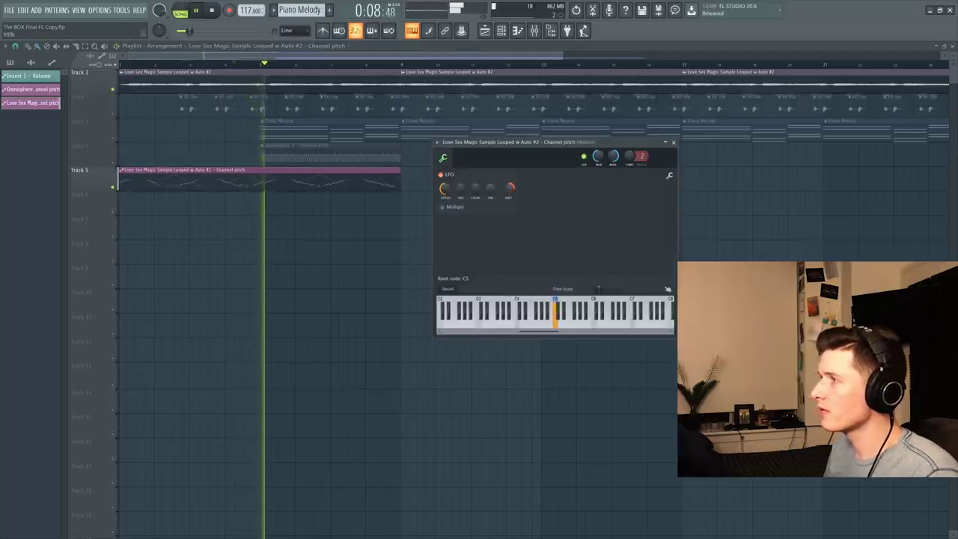
# Exaggerate the LFO amount of the sample's channel pitch automation, then lower it to a subtle wobble, listening to playback
pyautogui.moveTo(510, 189); pyautogui.dragTo(511, 193)
pyautogui.press('space')
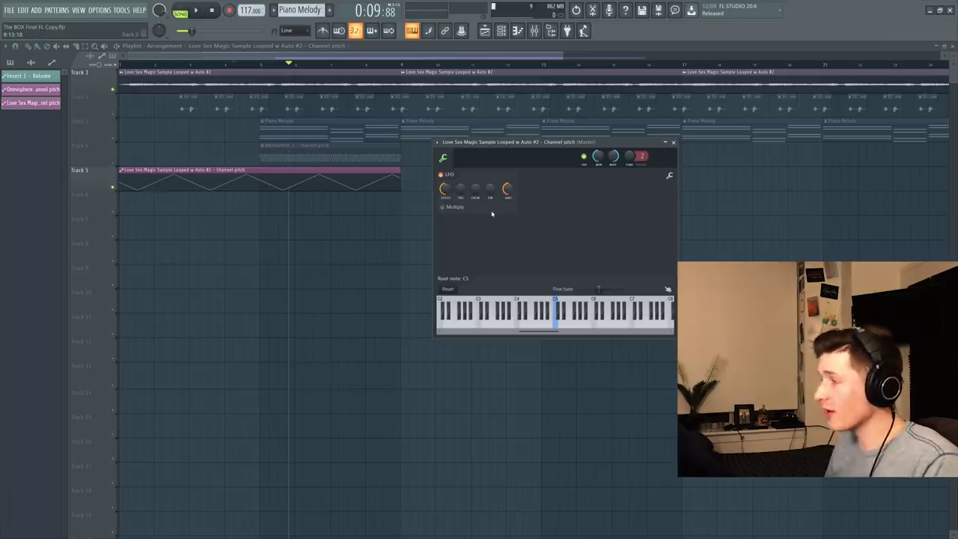
pyautogui.moveTo(507, 189); pyautogui.dragTo(476, 225)
pyautogui.press('space')
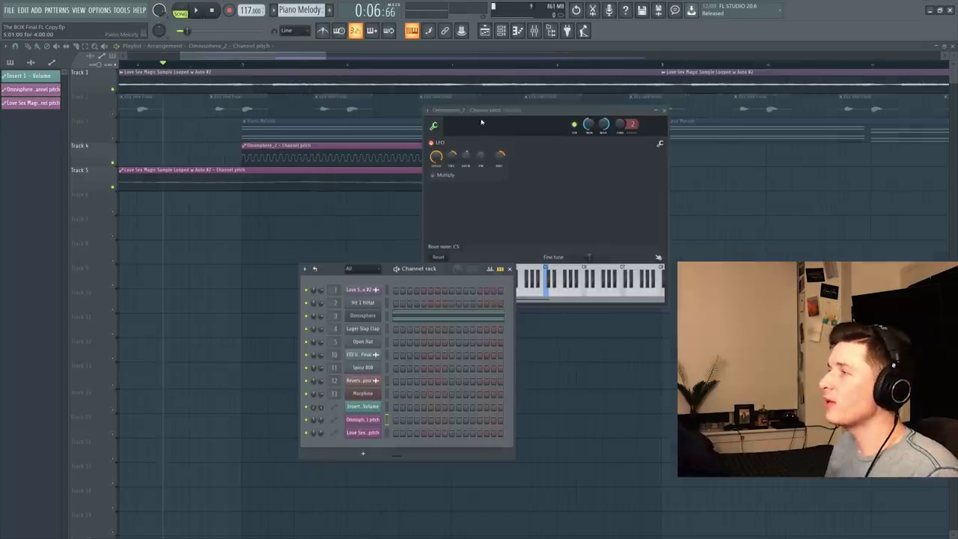
# Show the automation options of the Sample track's volume fader in the mixer, then return to the playlist
pyautogui.moveTo(482, 112); pyautogui.dragTo(524, 91)
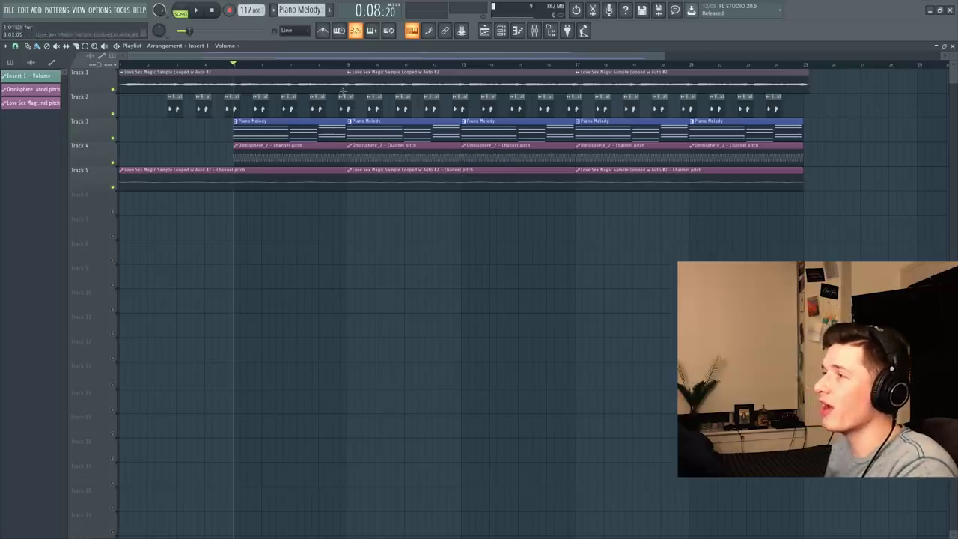
pyautogui.press('F9')
pyautogui.rightClick(56, 309)
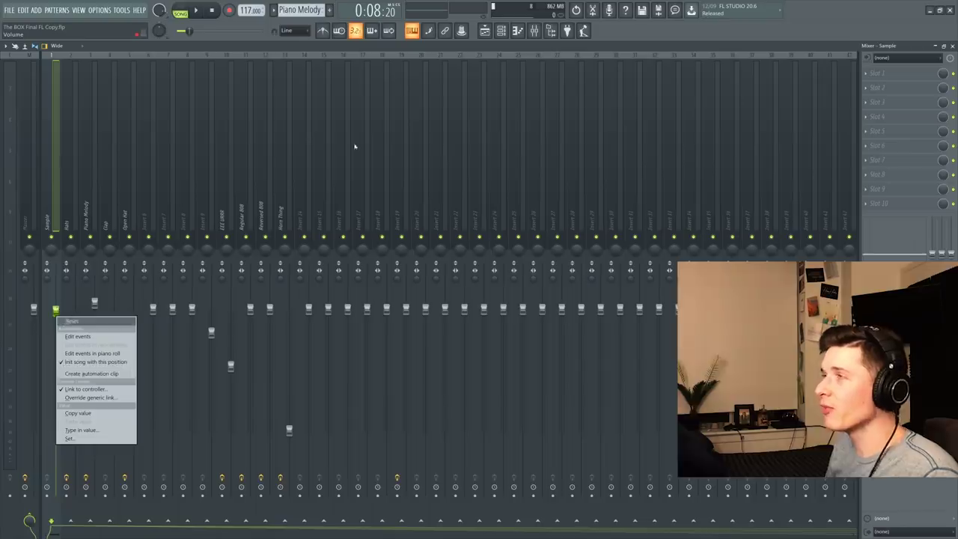
pyautogui.click(485, 32)
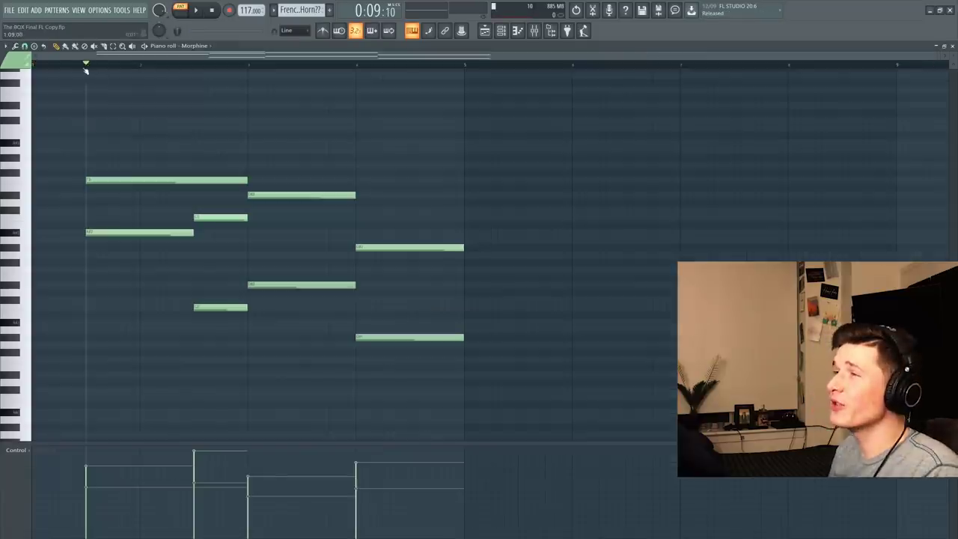
# Play the French Horn?? pattern and enable Sausage Fattener, Fruity Reeverb 2, Fruity parametric EQ 2 and Fruity Love Philter in turn on the Horn Thing track
pyautogui.press('space')
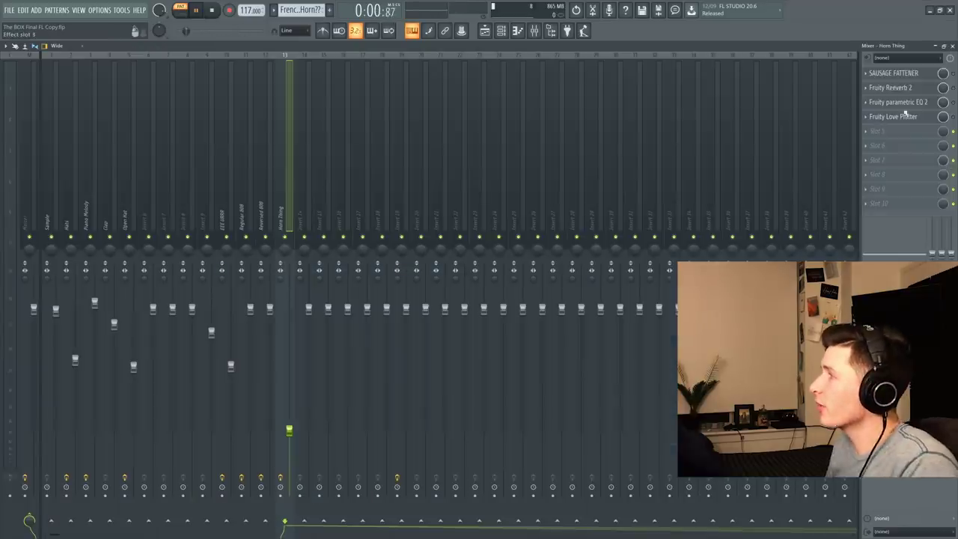
pyautogui.click(892, 72)
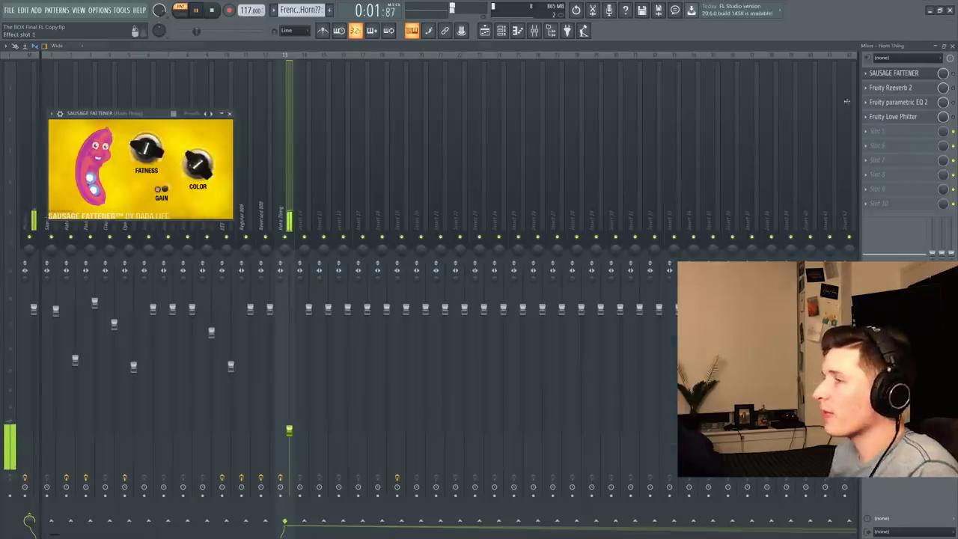
pyautogui.click(890, 88)
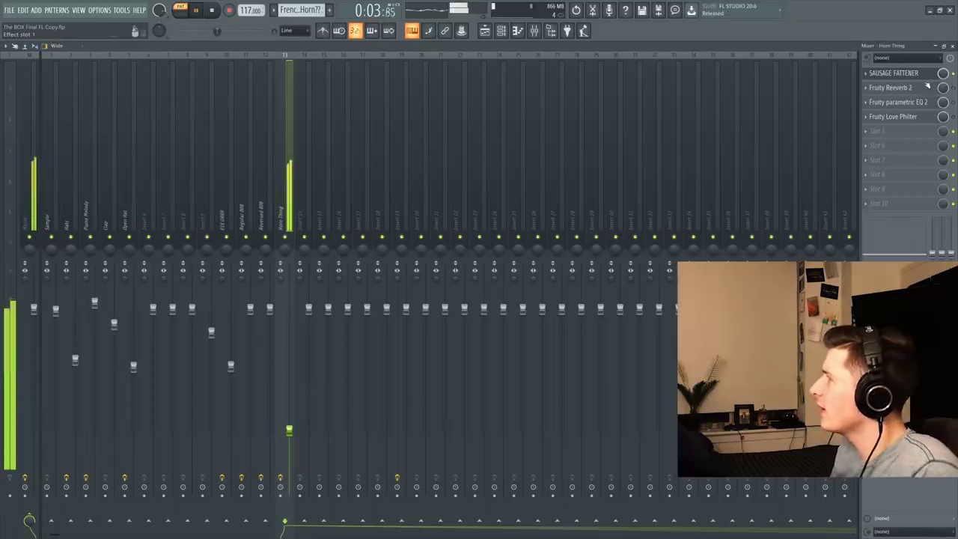
pyautogui.click(953, 88)
pyautogui.click(925, 88)
pyautogui.click(930, 102)
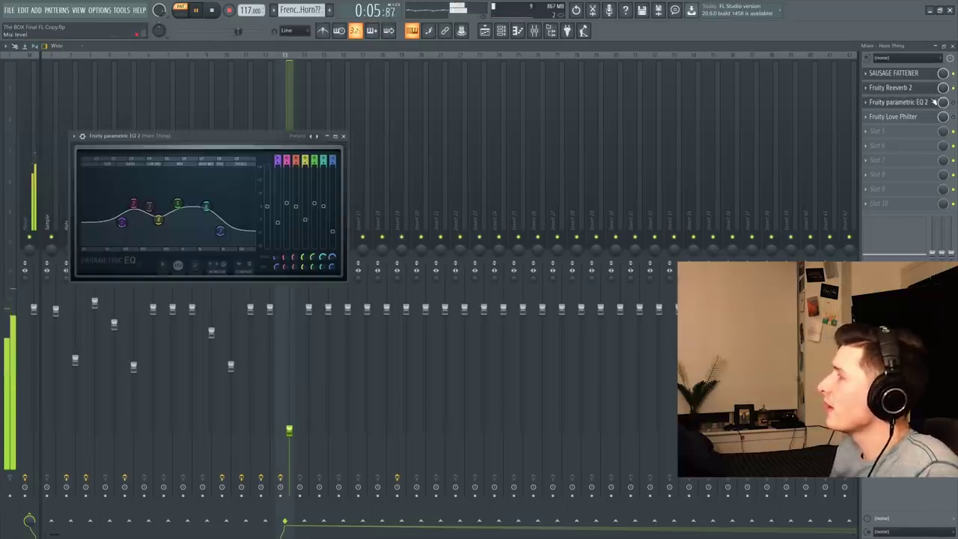
pyautogui.click(940, 117)
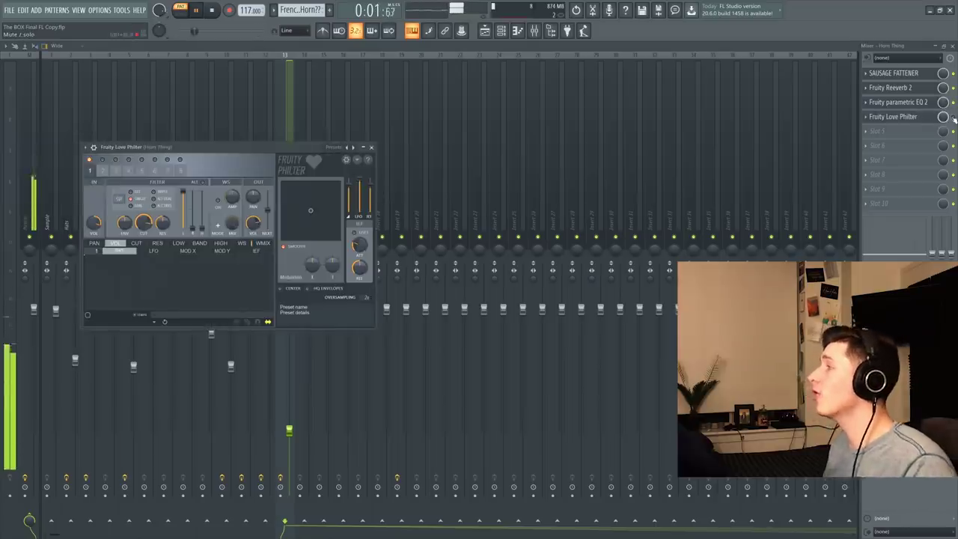
pyautogui.click(941, 117)
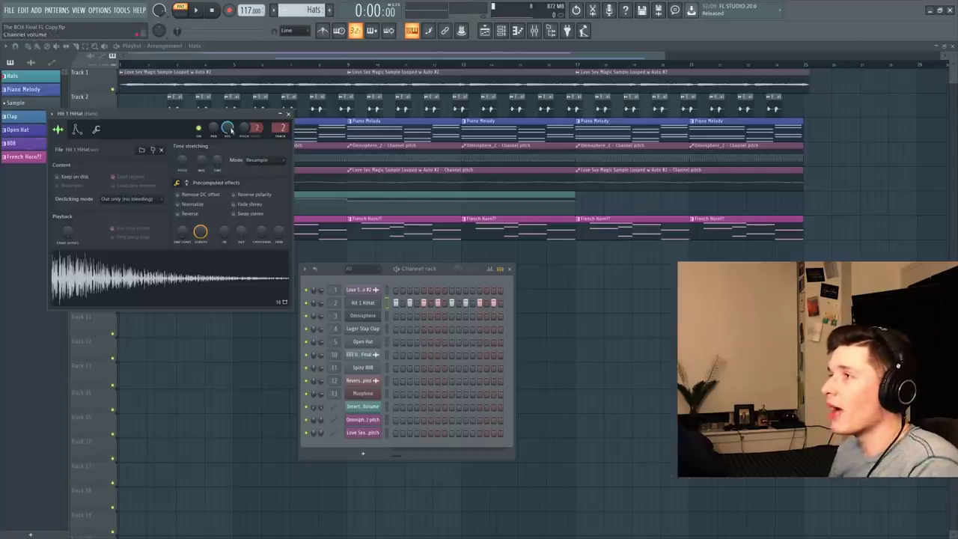
# Play the Hats pattern in the piano roll of the Hit 1 HiHat channel
pyautogui.moveTo(231, 127); pyautogui.dragTo(244, 169)
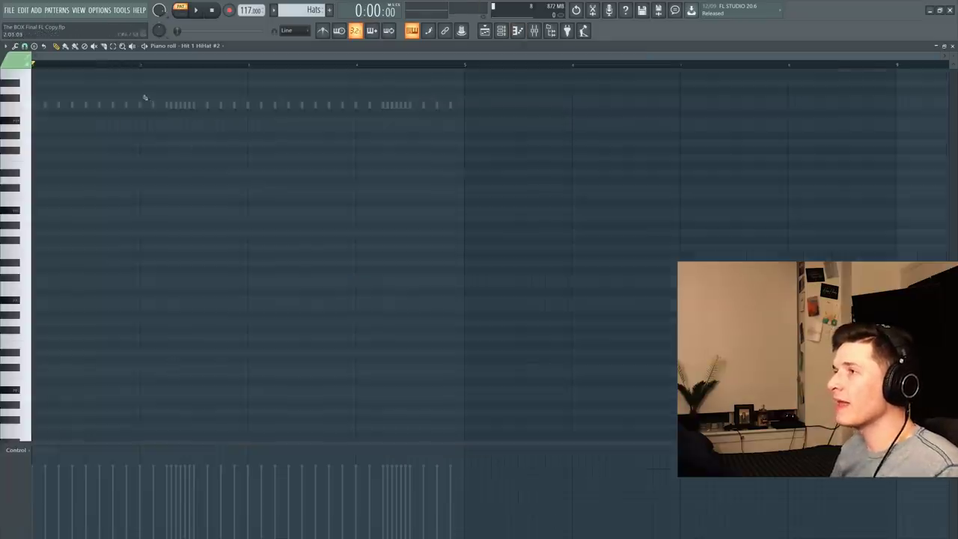
pyautogui.press('space')
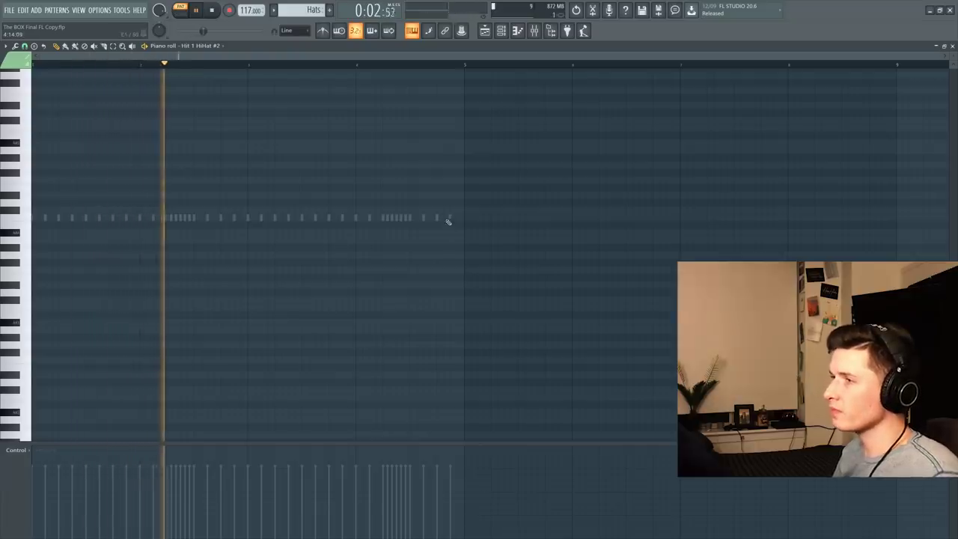
pyautogui.press('space')
# Examine the Fruity Stereo Shaper on the Hats mixer track while playing the pattern
pyautogui.press('F9')
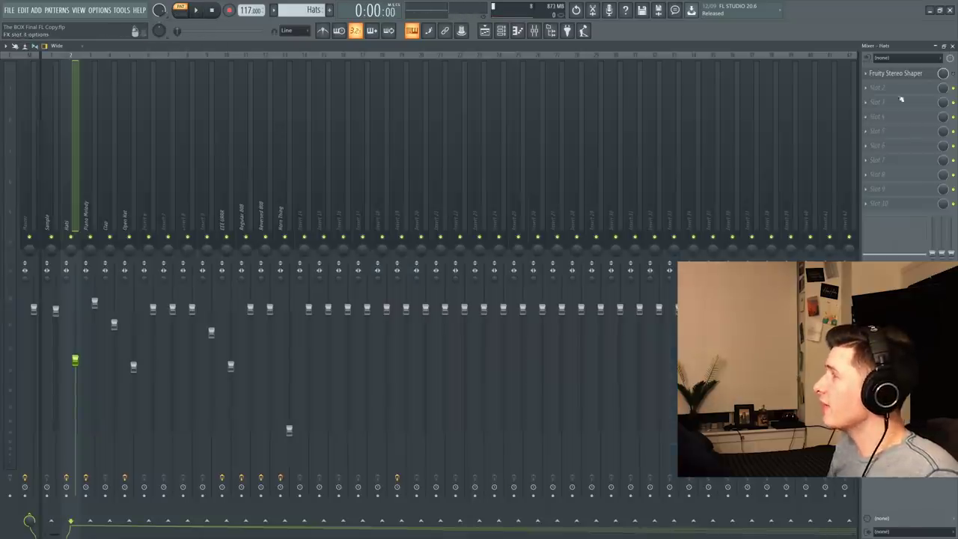
pyautogui.click(895, 75)
pyautogui.moveTo(120, 135); pyautogui.dragTo(203, 132)
pyautogui.press('space')
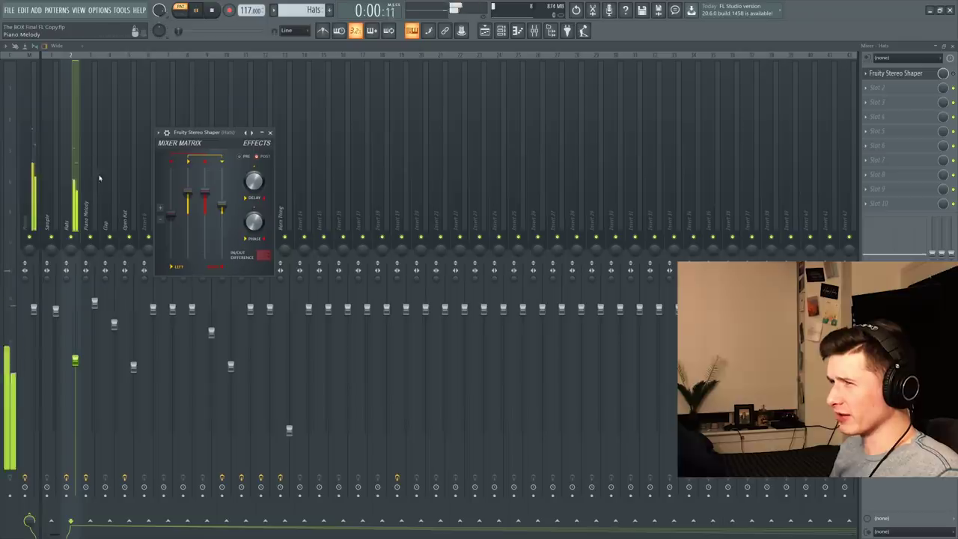
pyautogui.press('Escape')
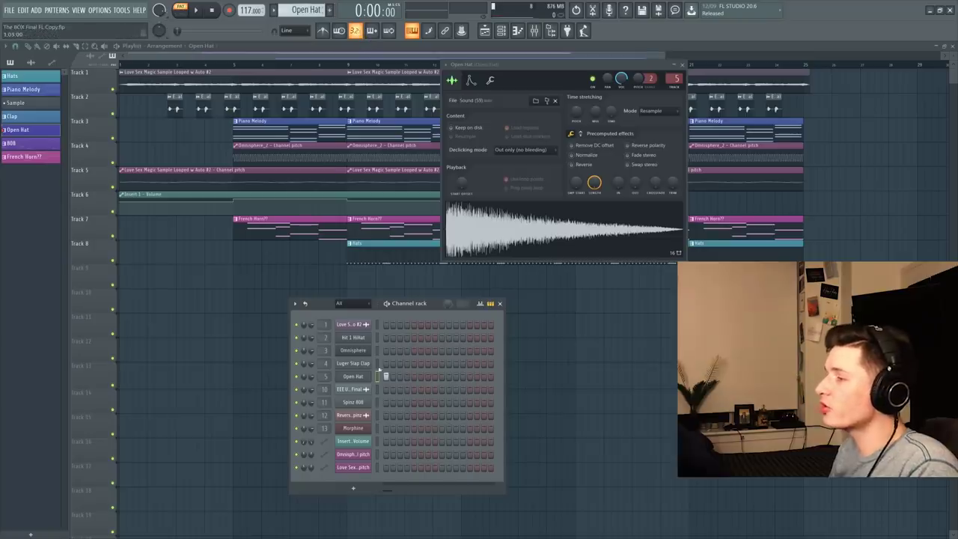
# Audition the Open Hat sample and turn on Transient Processor and Fruity parametric EQ 2 on its mixer track
pyautogui.click(515, 228)
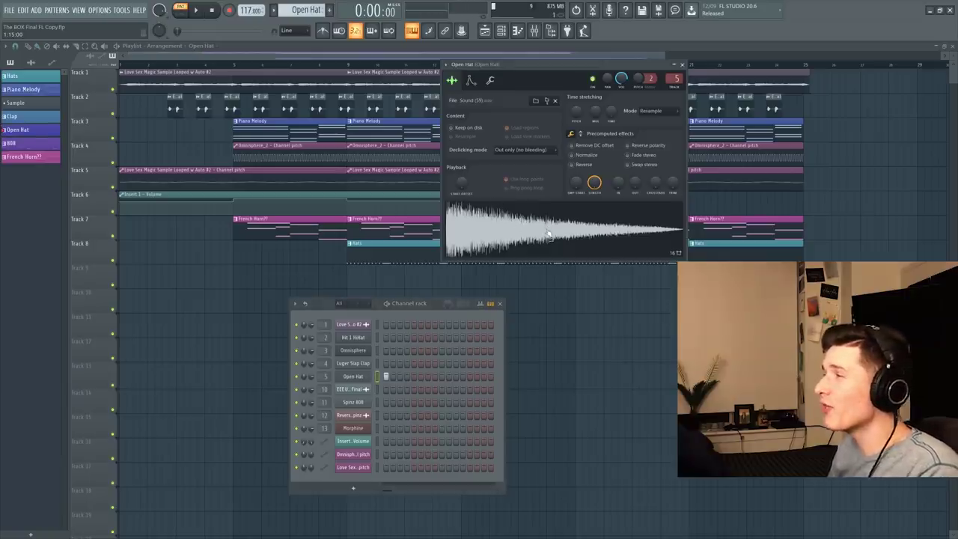
pyautogui.click(476, 80)
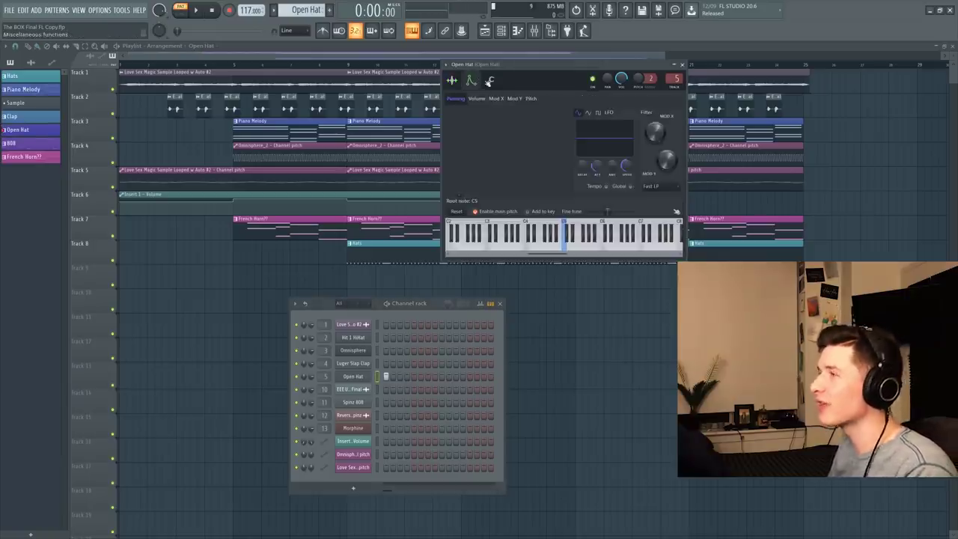
pyautogui.click(536, 32)
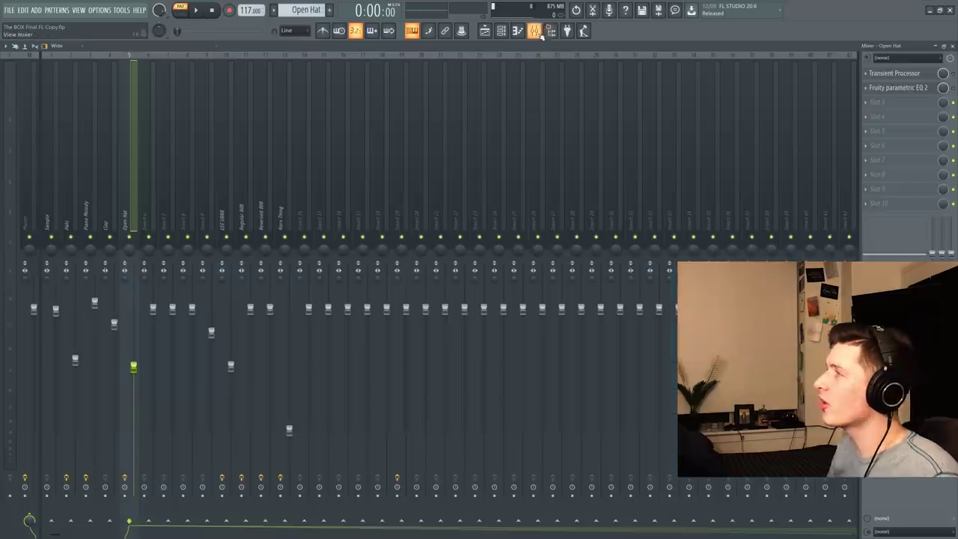
pyautogui.click(926, 92)
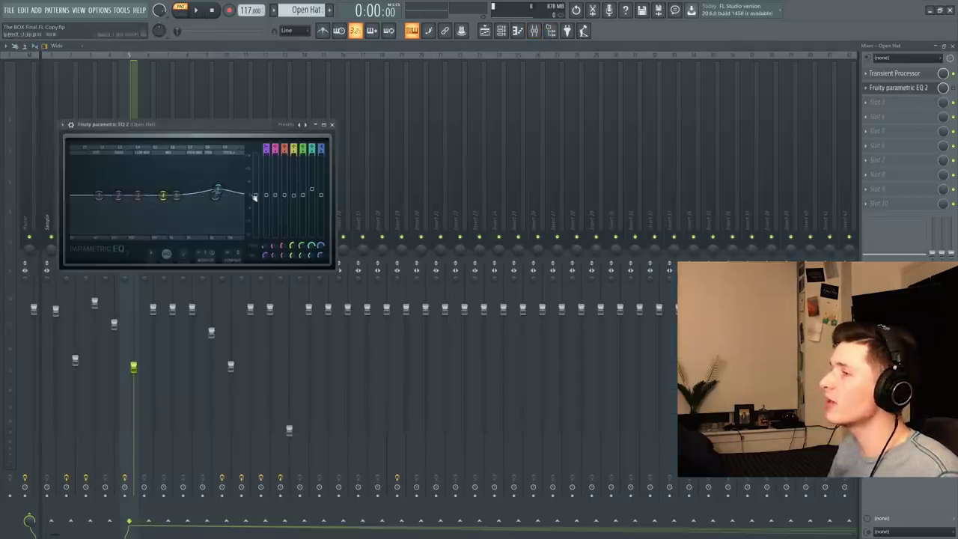
pyautogui.click(921, 88)
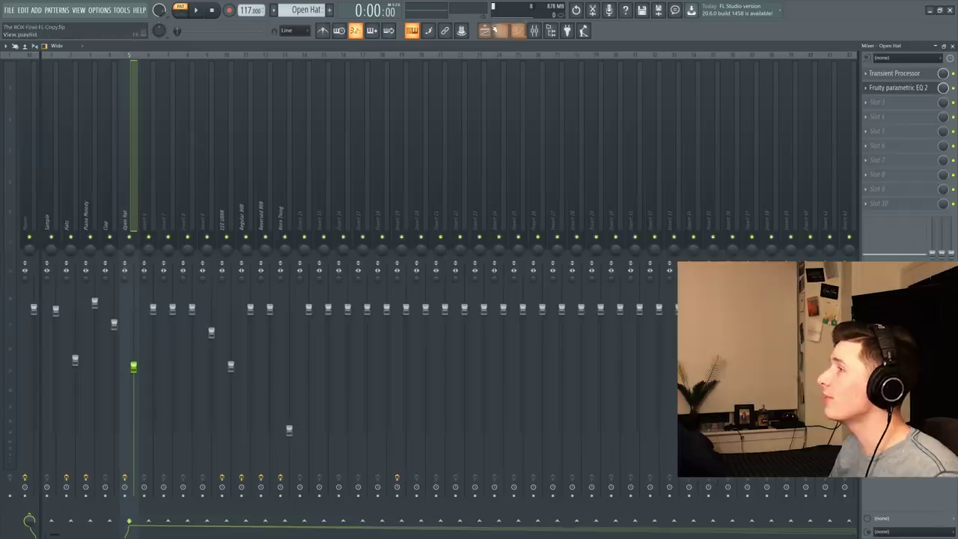
# Place Open Hat pattern clips on Track 9 of the playlist at bars 9, 13 and 17
pyautogui.click(485, 30)
pyautogui.click(348, 278)
pyautogui.press('space')
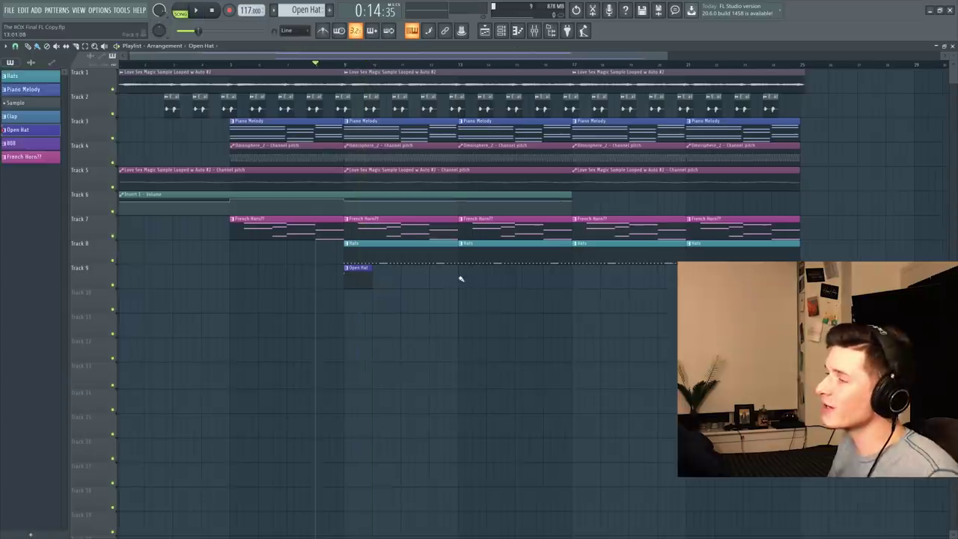
pyautogui.click(459, 277)
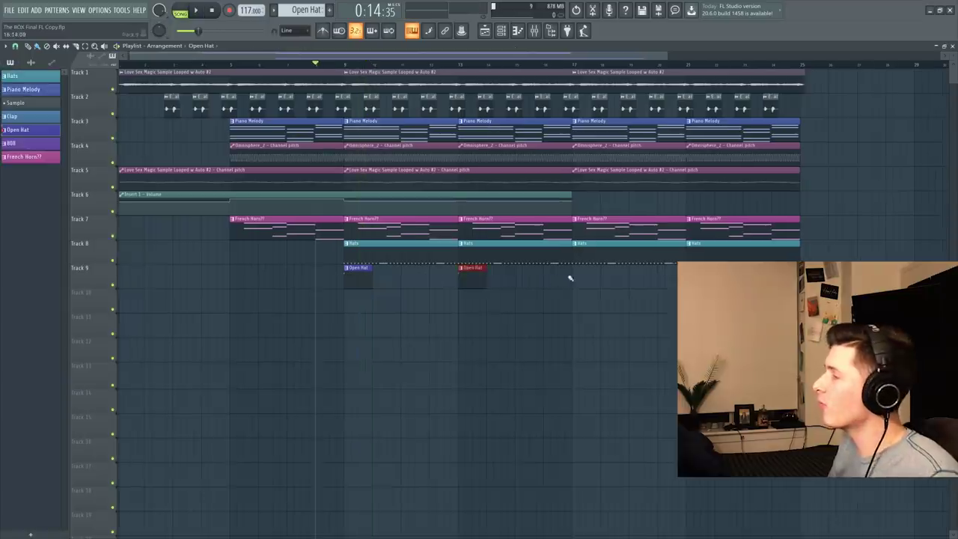
pyautogui.click(576, 276)
# Play the arrangement from bar 9 to hear the Clap clip on Track 10 with the other parts
pyautogui.press('F6')
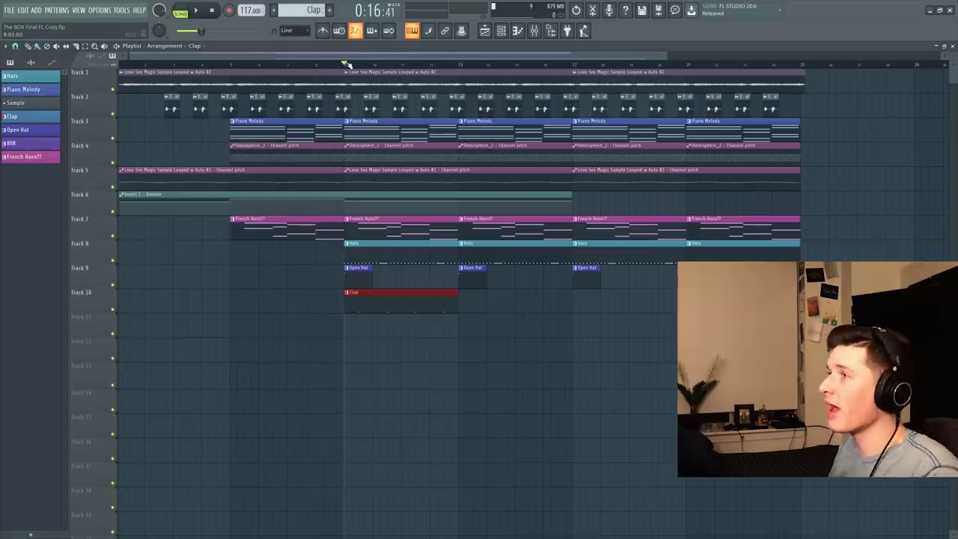
pyautogui.press('space')
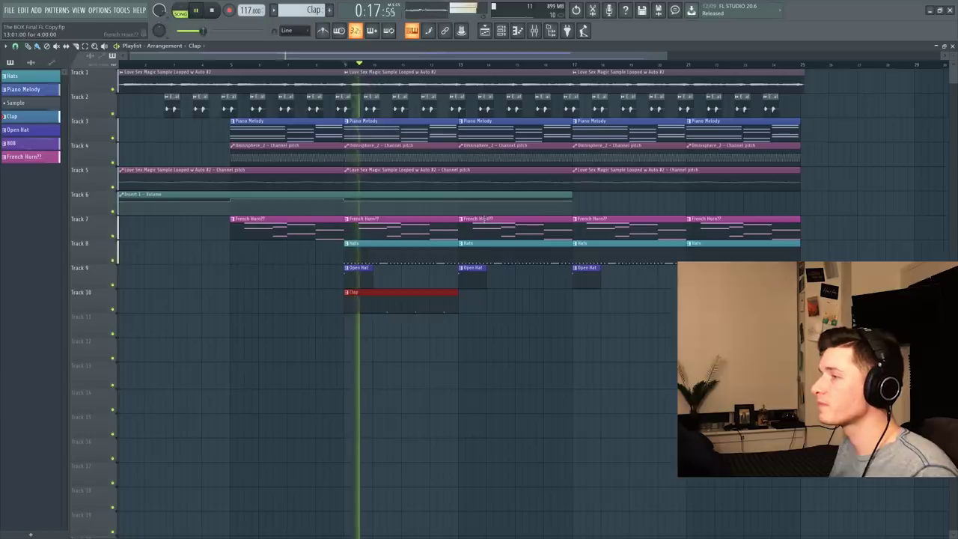
pyautogui.press('space')
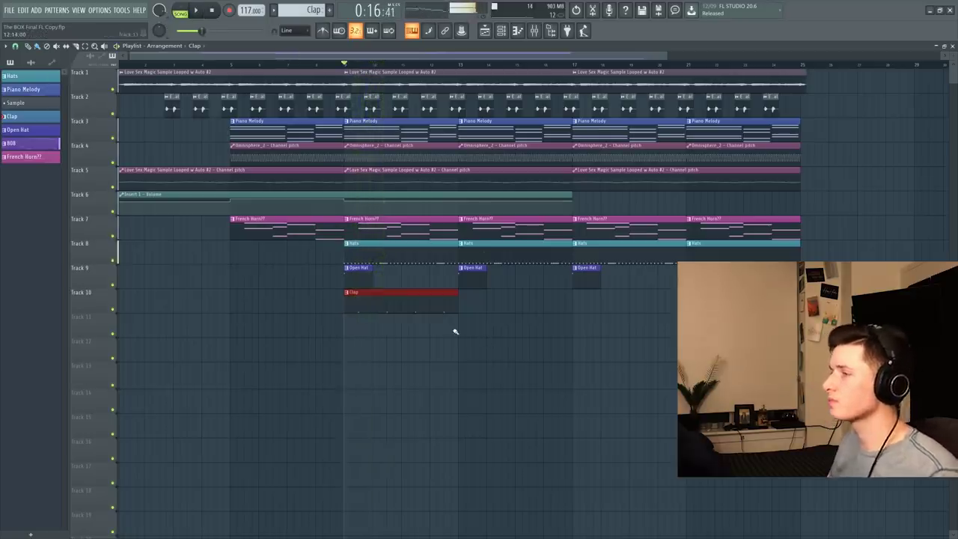
# Open the Spinz 808 channel of the 808 pattern and show its sample settings
pyautogui.click(365, 348)
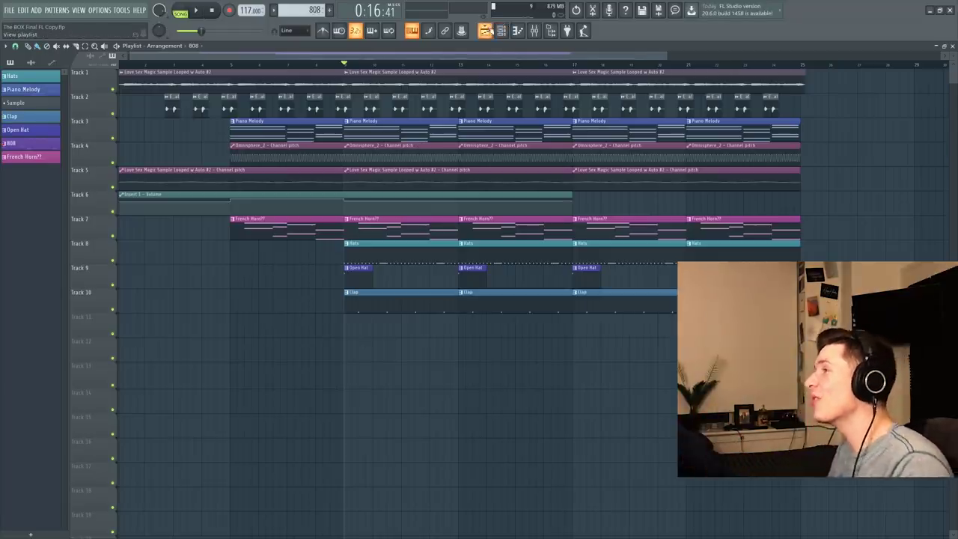
pyautogui.click(500, 31)
pyautogui.click(356, 406)
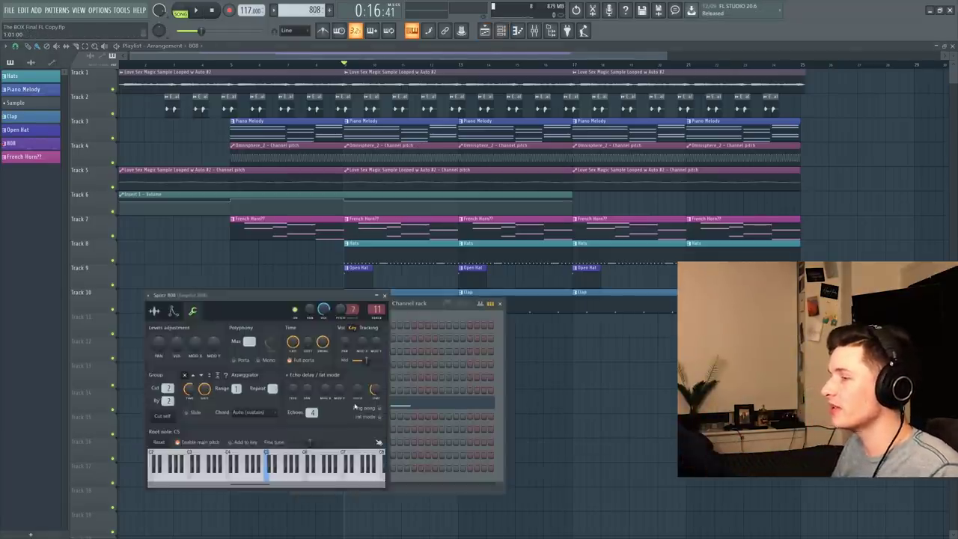
pyautogui.moveTo(259, 295); pyautogui.dragTo(295, 203)
pyautogui.click(188, 218)
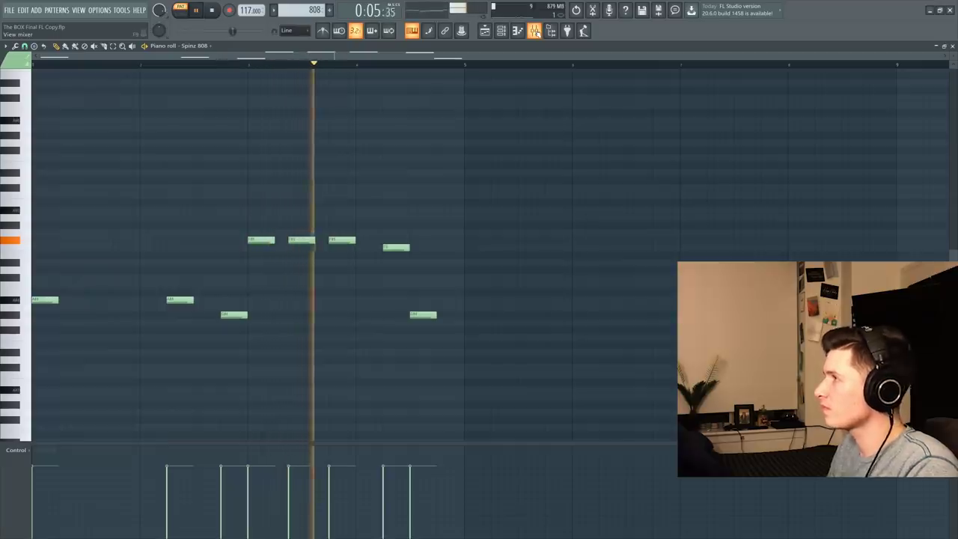
# Play the 808 pattern and turn on Fruity parametric EQ 2 and Sausage Fattener on the Regular 808 mixer track
pyautogui.click(534, 31)
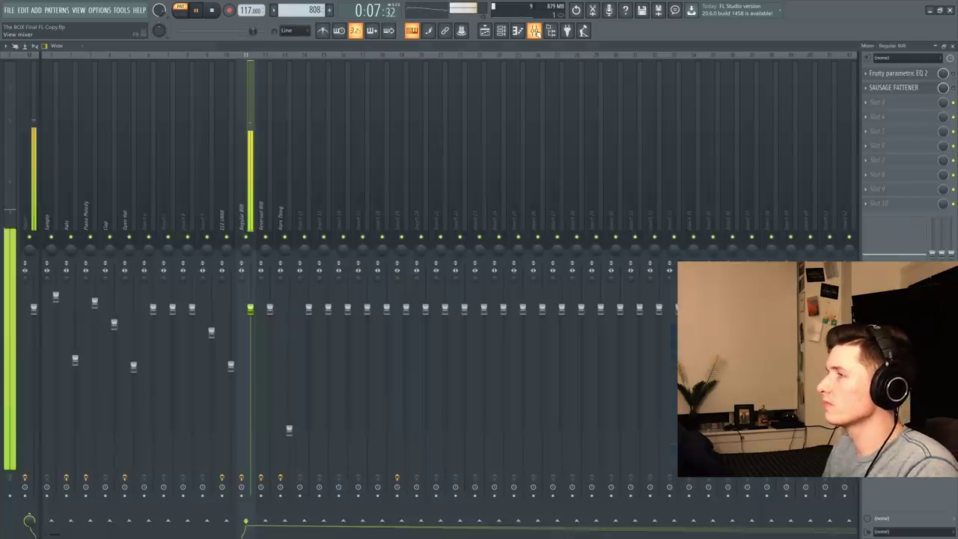
pyautogui.click(916, 72)
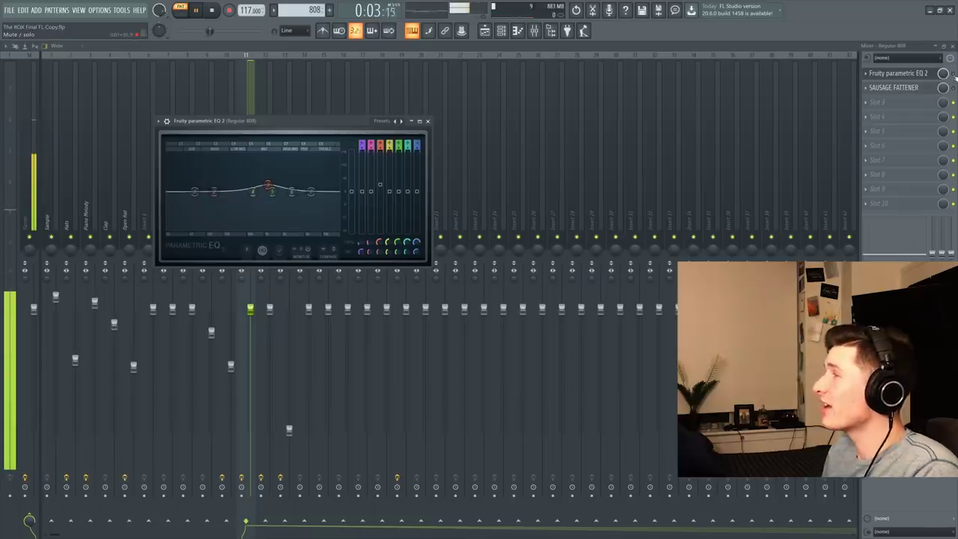
pyautogui.click(906, 89)
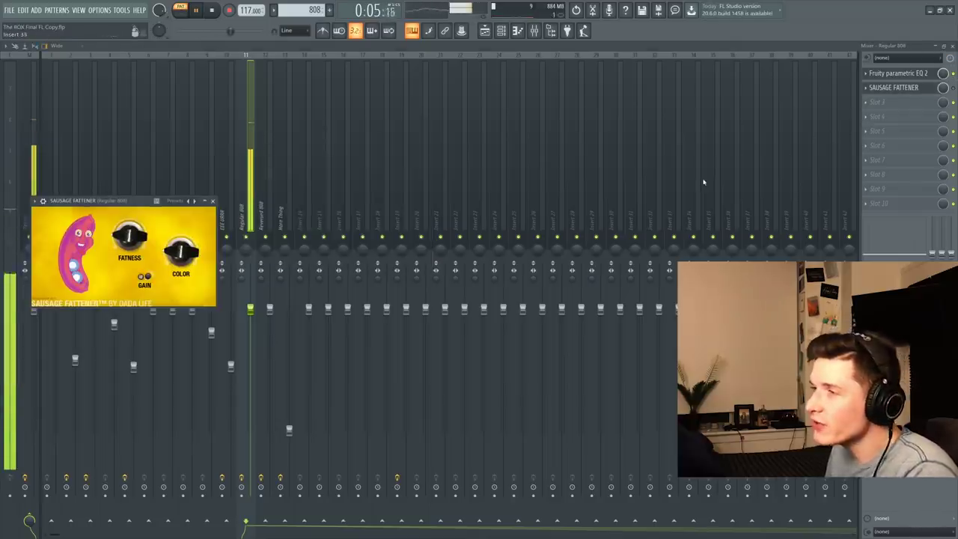
pyautogui.press('space')
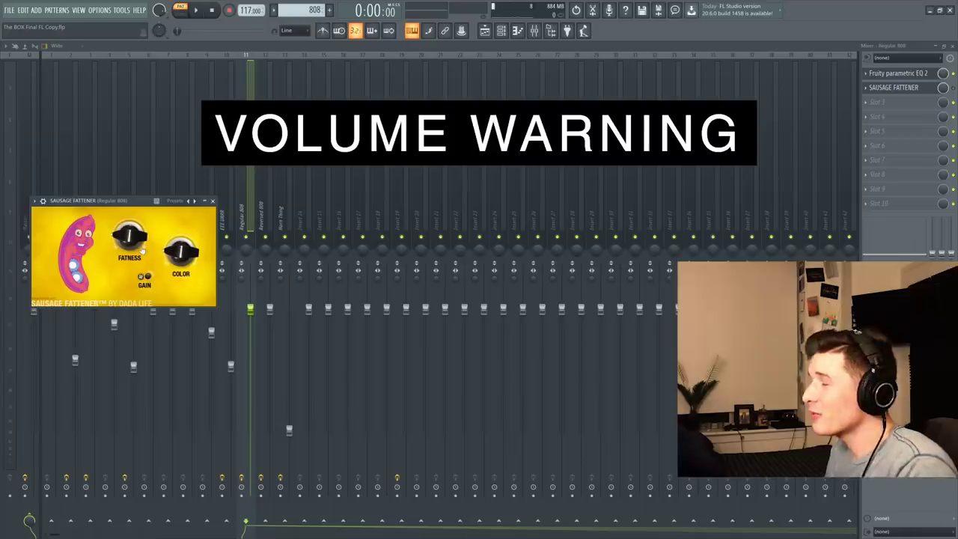
pyautogui.press('space')
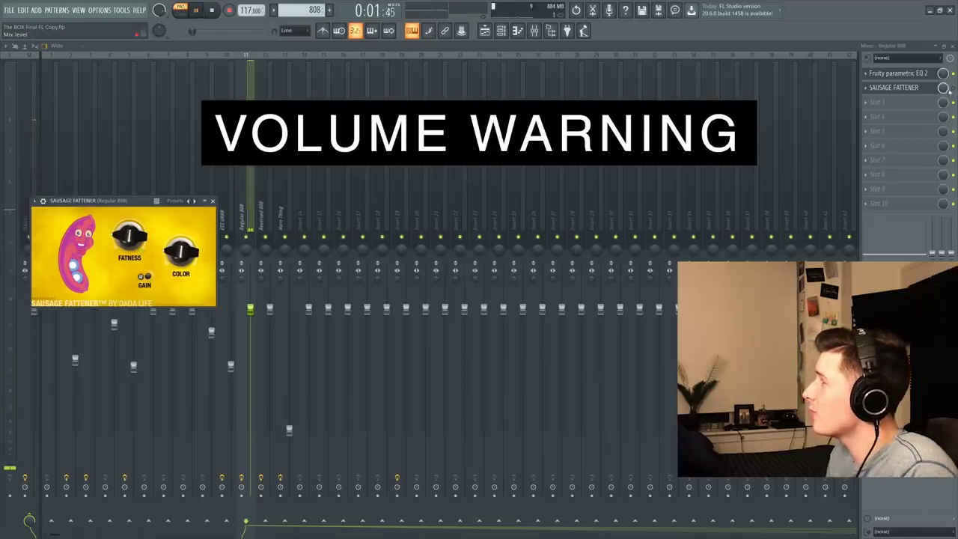
pyautogui.click(918, 88)
pyautogui.click(918, 88)
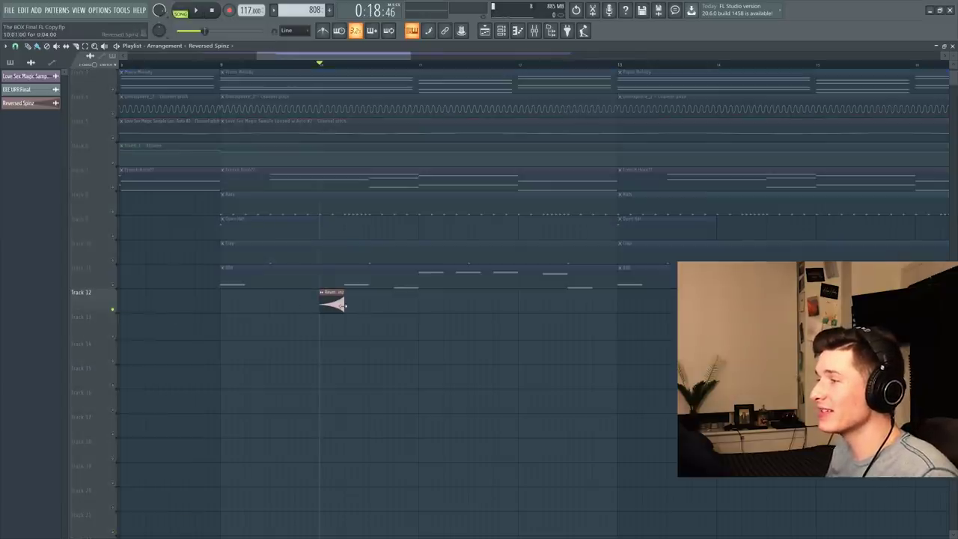
# Inspect the Reversed Spinz clip on Track 12 and set the Spinz 808 sample's fade-out to 0%
pyautogui.doubleClick(338, 303)
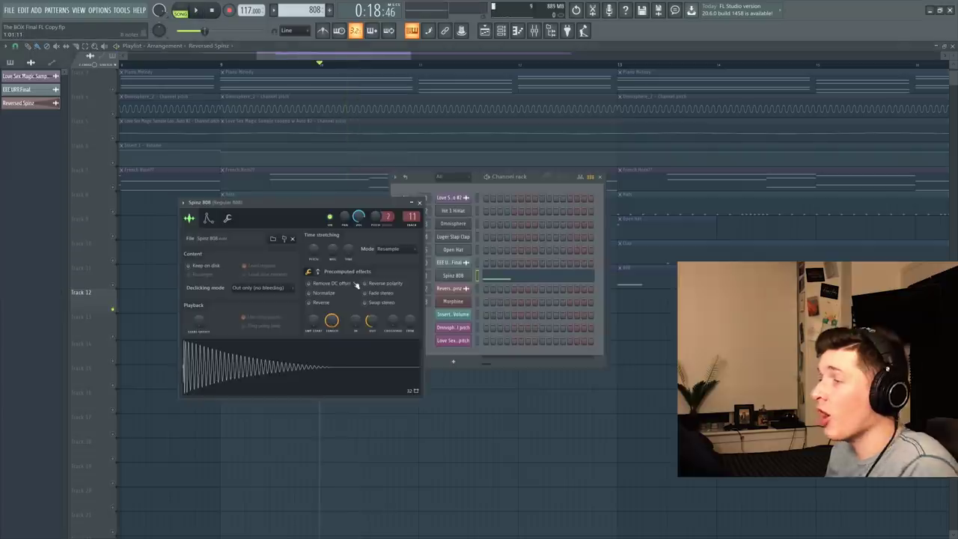
pyautogui.moveTo(369, 312); pyautogui.dragTo(369, 337)
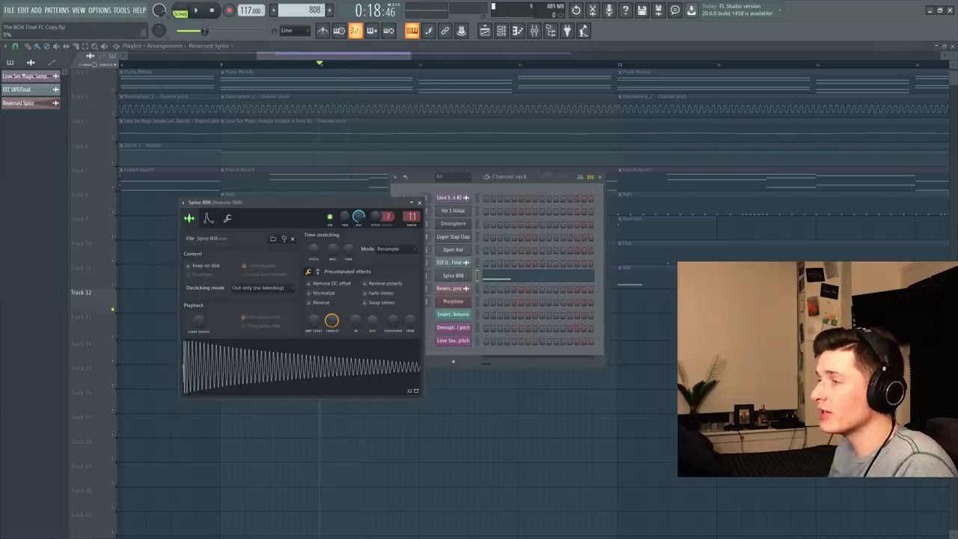
# Reverse the Spinz 808 sample, show the options for its waveform and close the channel settings
pyautogui.click(309, 302)
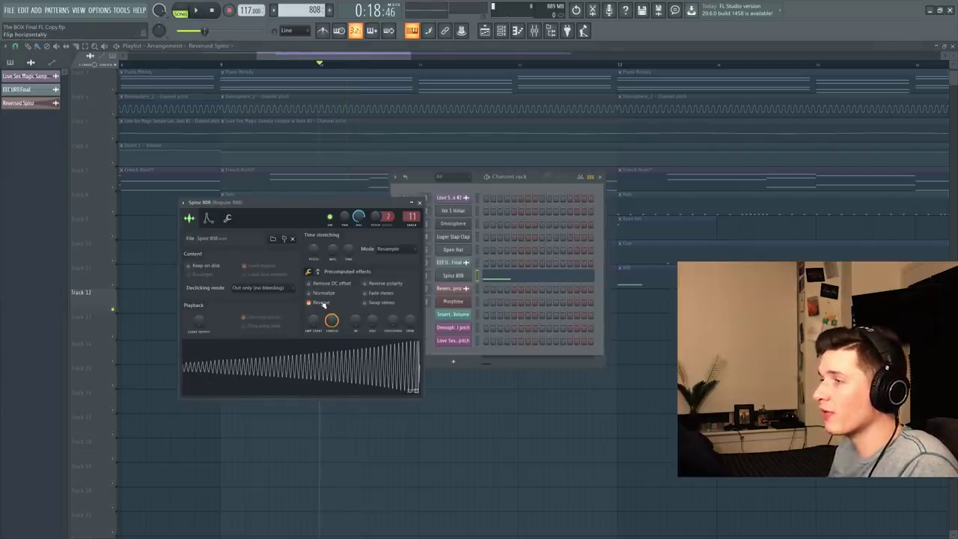
pyautogui.rightClick(302, 369)
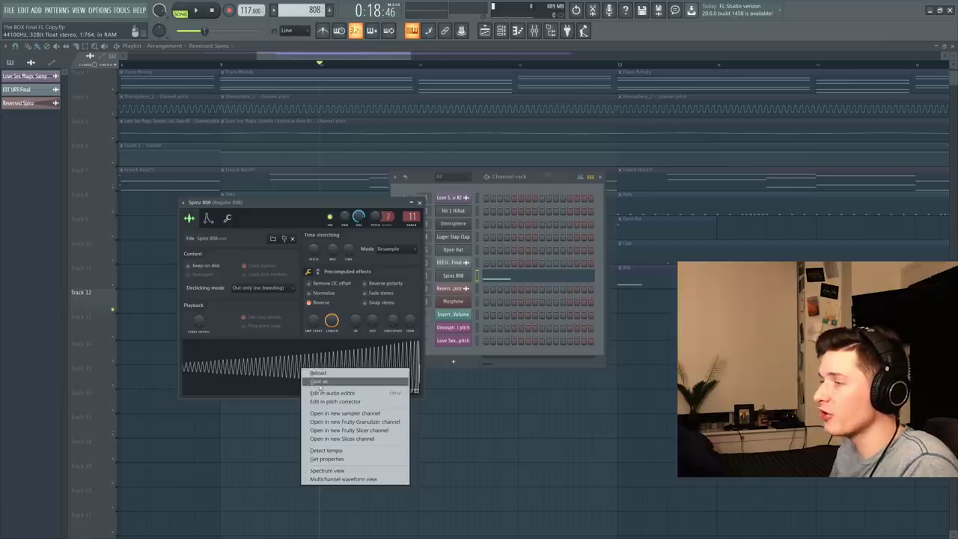
pyautogui.click(190, 203)
pyautogui.click(419, 202)
pyautogui.scroll(3, 332, 315)
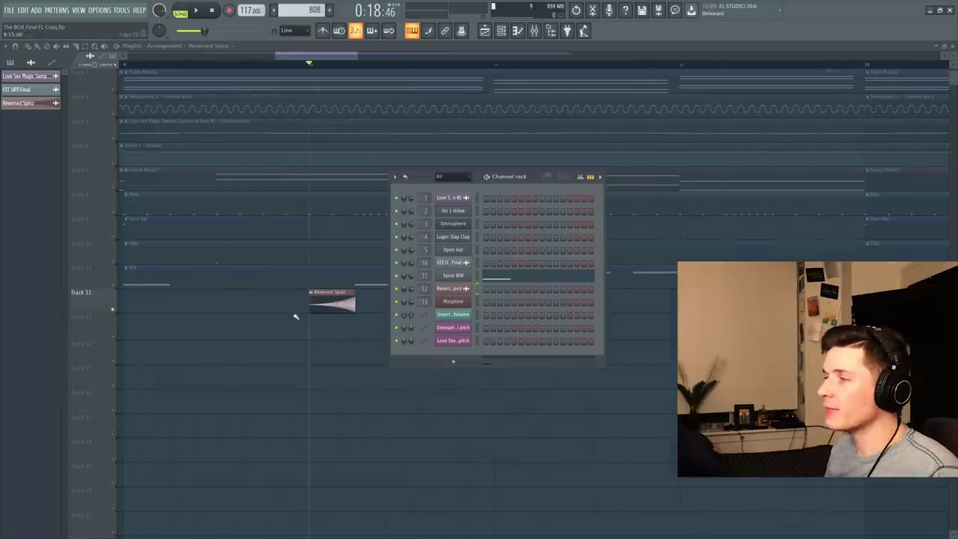
pyautogui.scroll(-2, 327, 296)
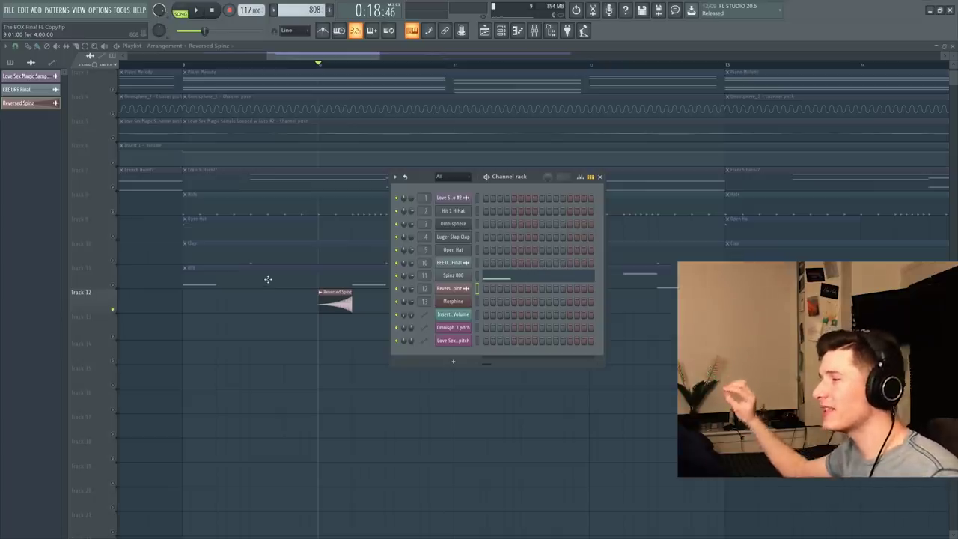
# Play the 808 and Reversed Spinz clips on Tracks 11 and 12 from bar 9, and unmute all the other tracks
pyautogui.rightClick(110, 311)
pyautogui.rightClick(112, 310)
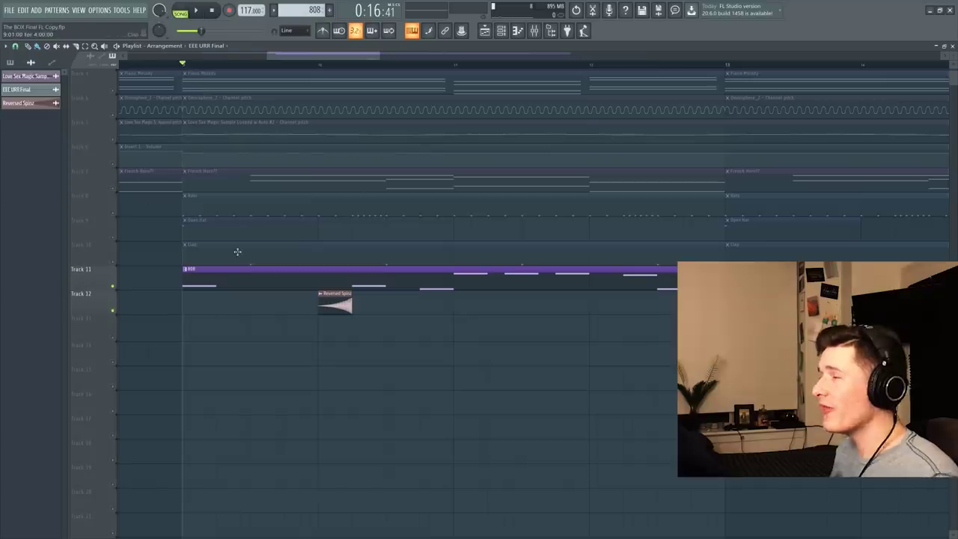
pyautogui.press('space')
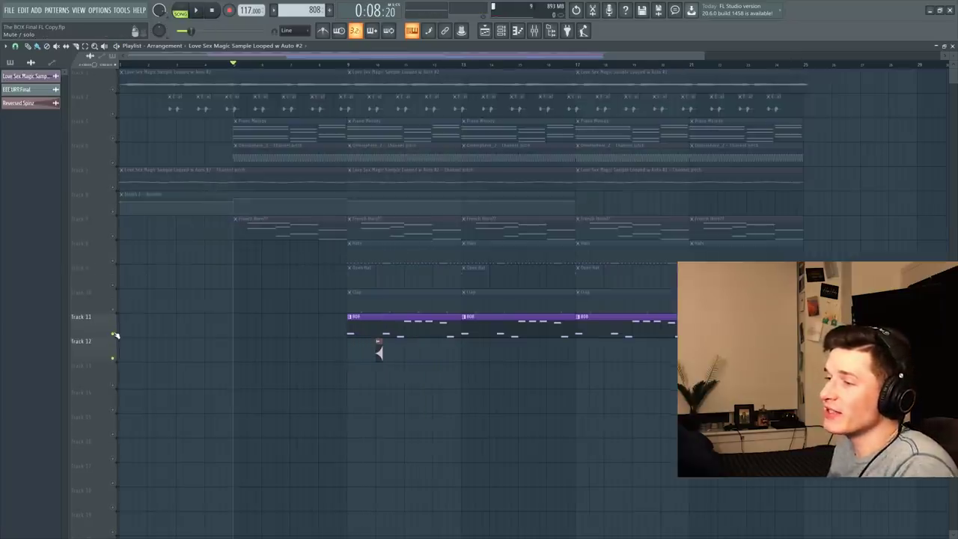
pyautogui.rightClick(113, 334)
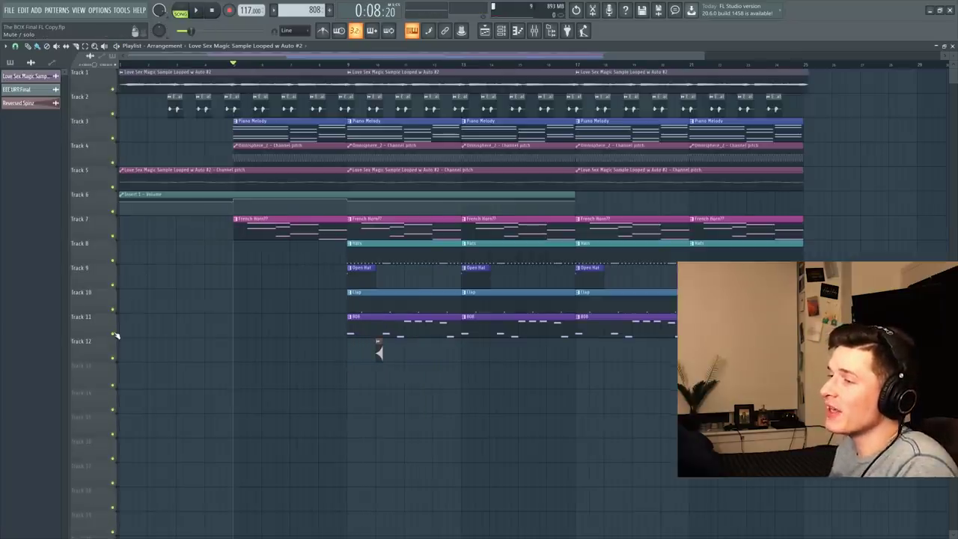